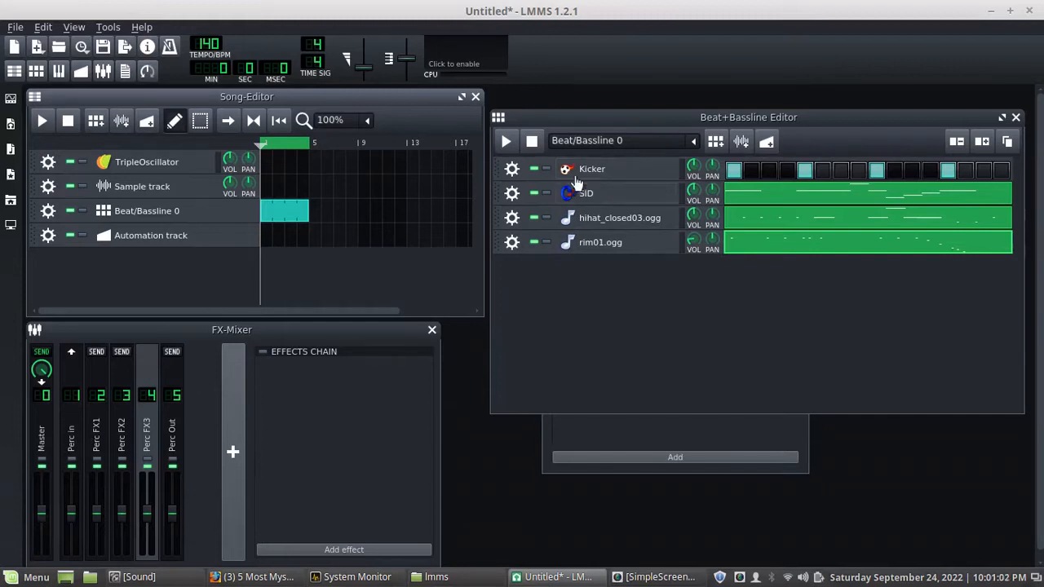
Check the FX mixer channel assigned to the Kicker, SID, hihat_closed03.ogg and rim01.ogg instruments.
click(585, 175)
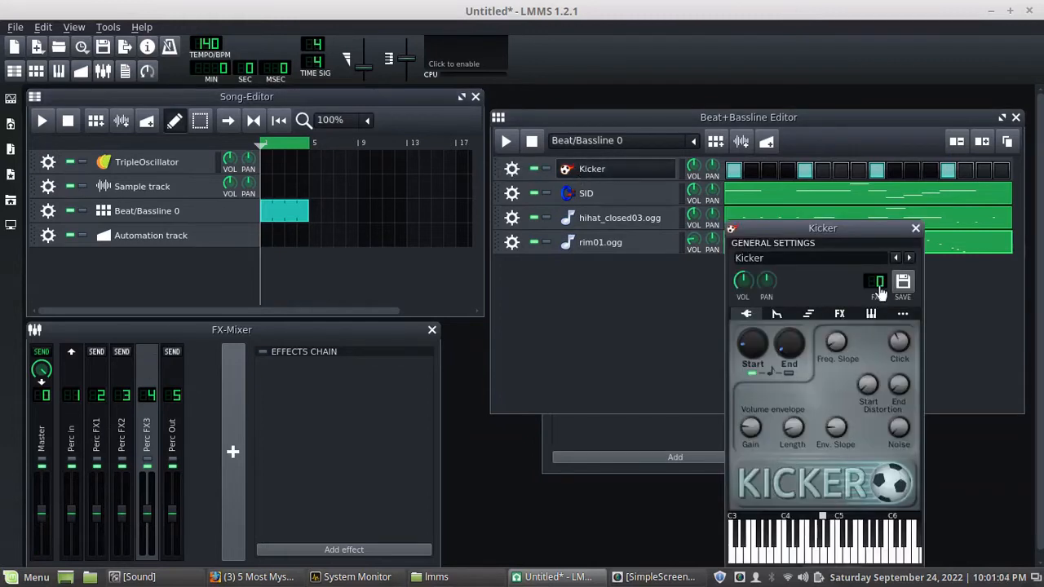
click(914, 229)
click(625, 204)
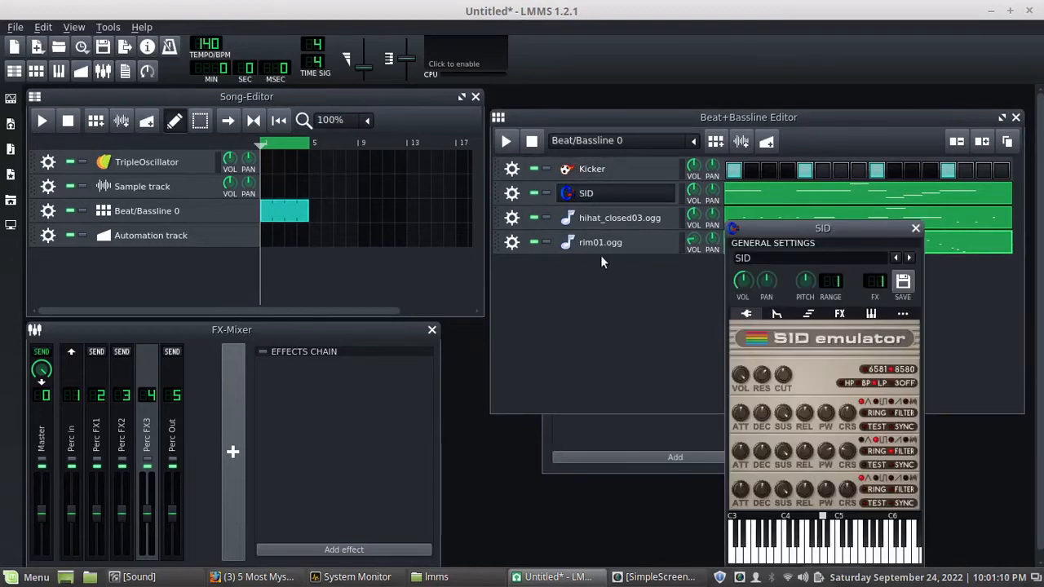
click(915, 229)
click(628, 218)
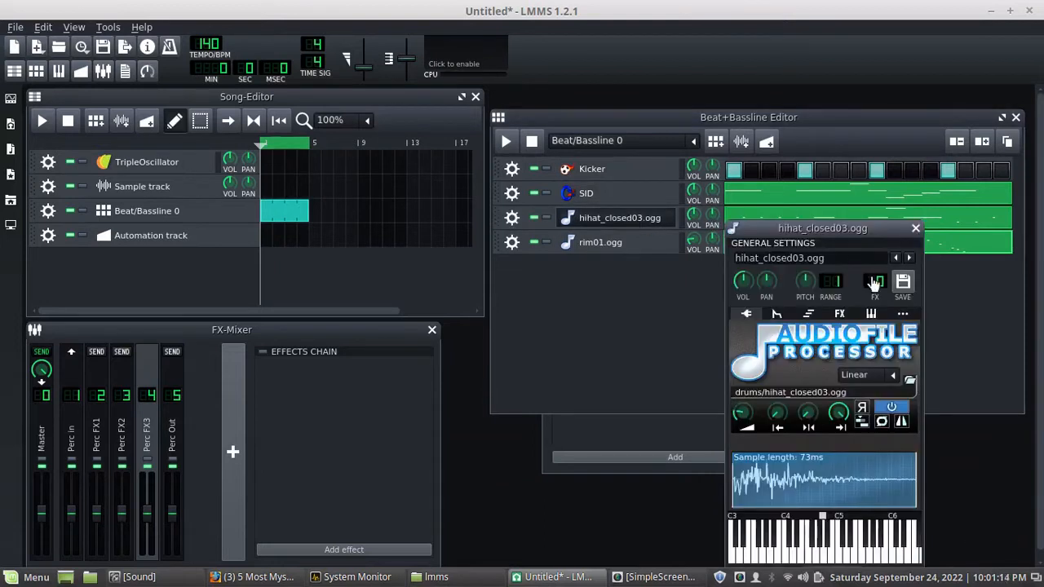
click(915, 229)
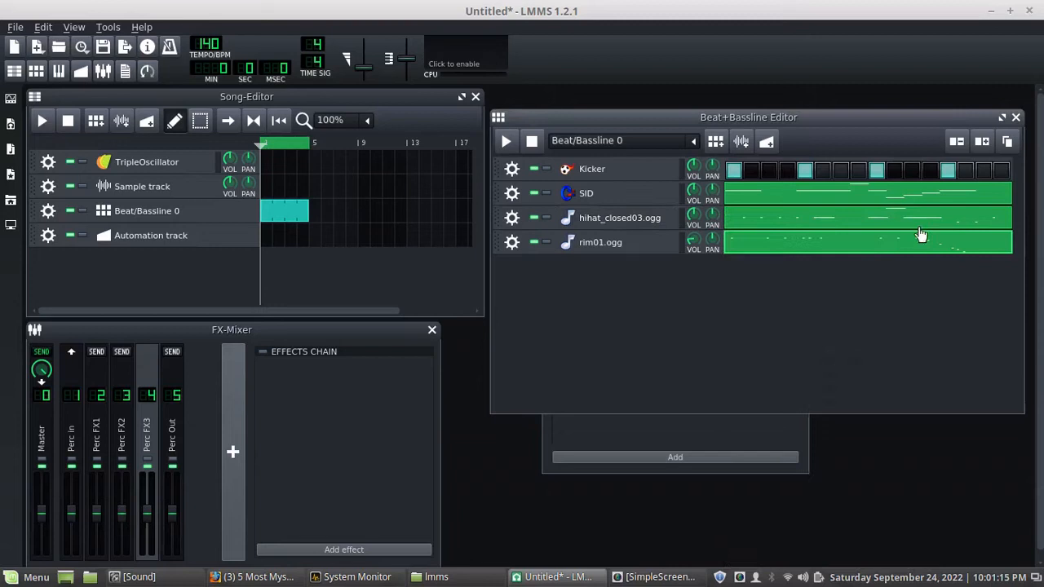
click(651, 246)
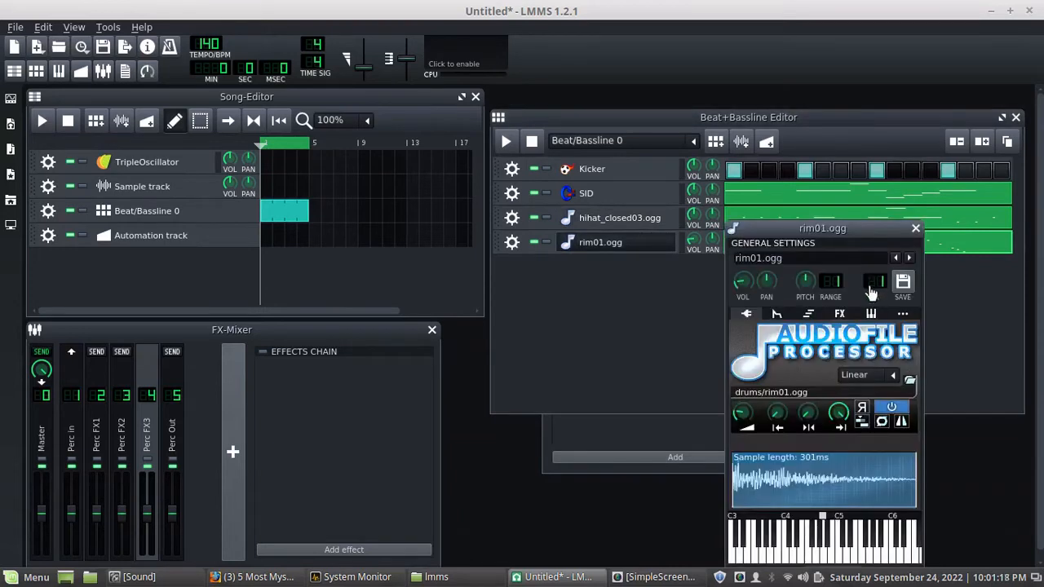
click(916, 229)
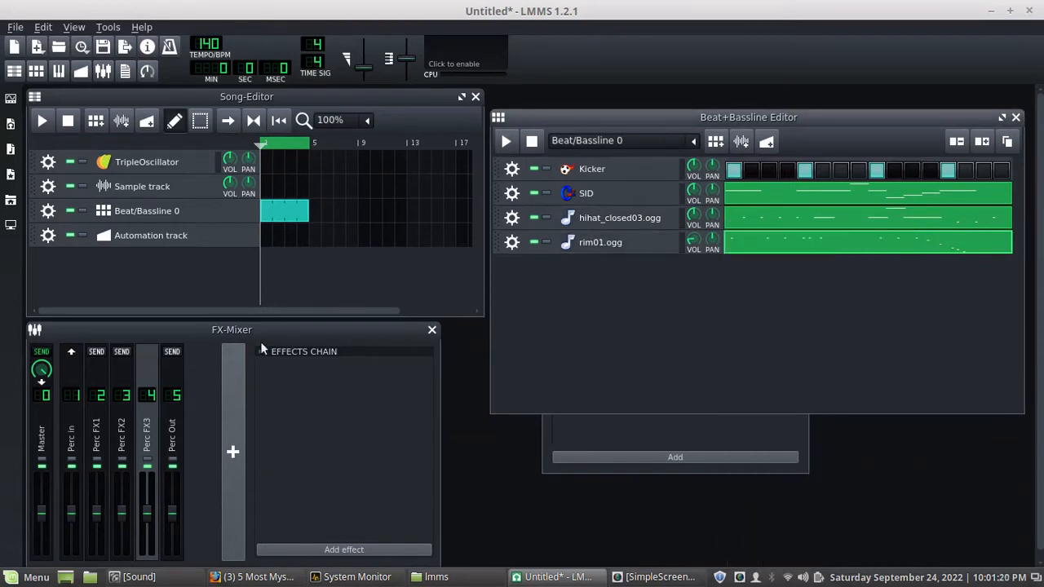
Play the song briefly to check the mixer levels, and inspect the sends of the Perc In channel.
click(43, 122)
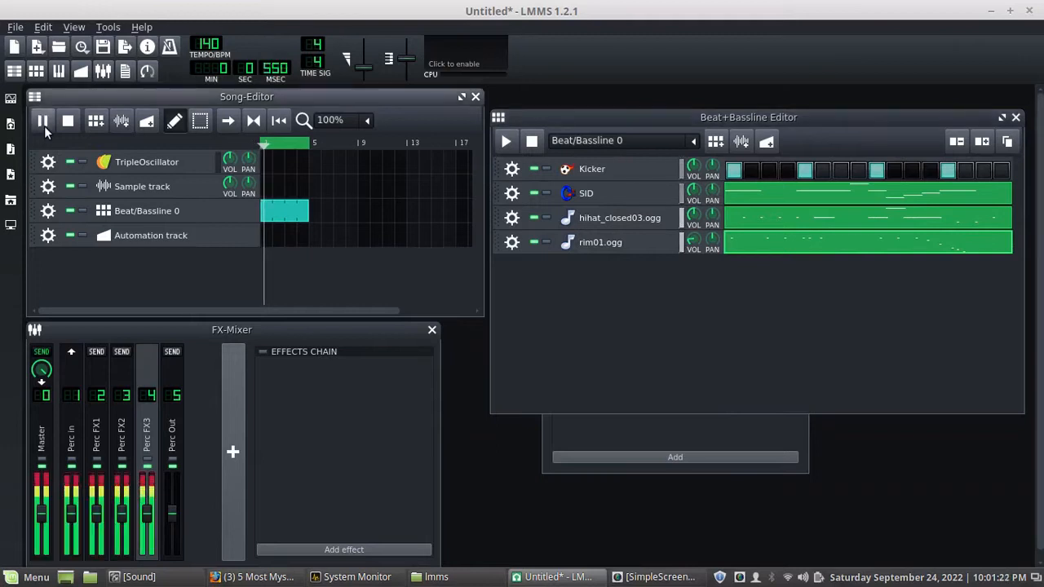
click(69, 120)
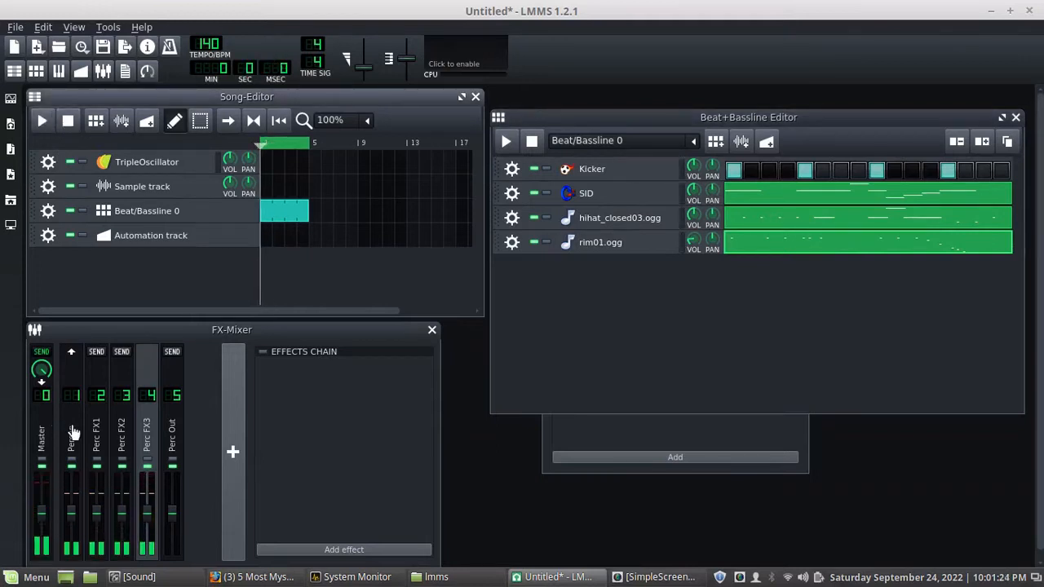
click(73, 432)
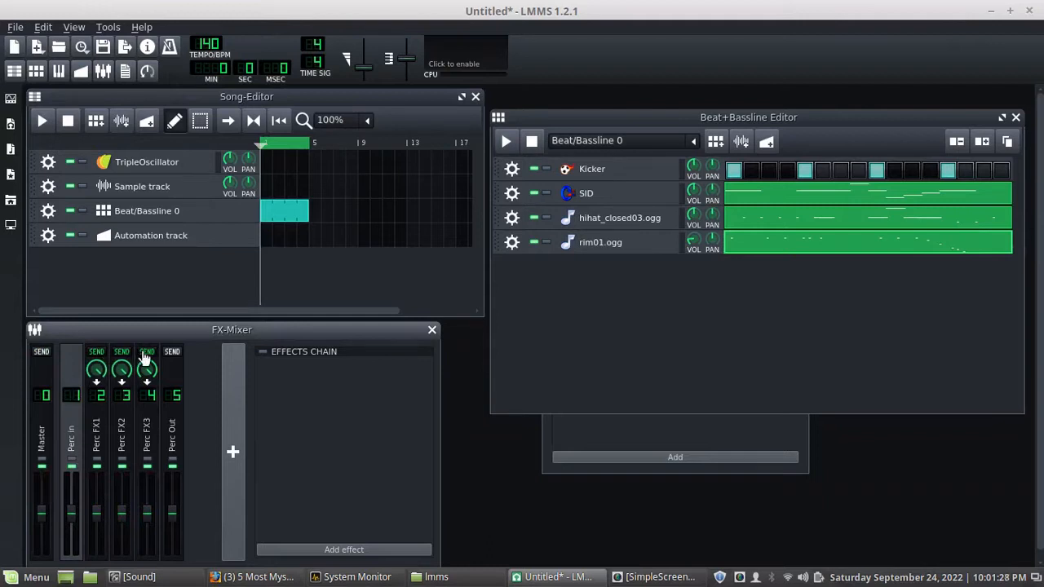
Reroute the Perc FX1, Perc FX2 and Perc FX3 channels so each sends to Perc Out instead of Master.
click(98, 420)
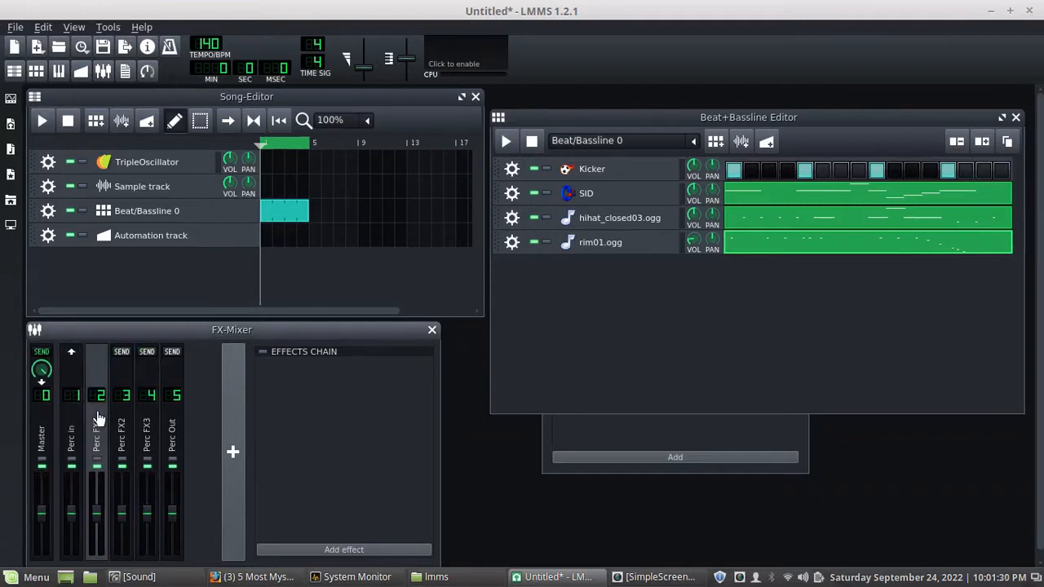
click(41, 351)
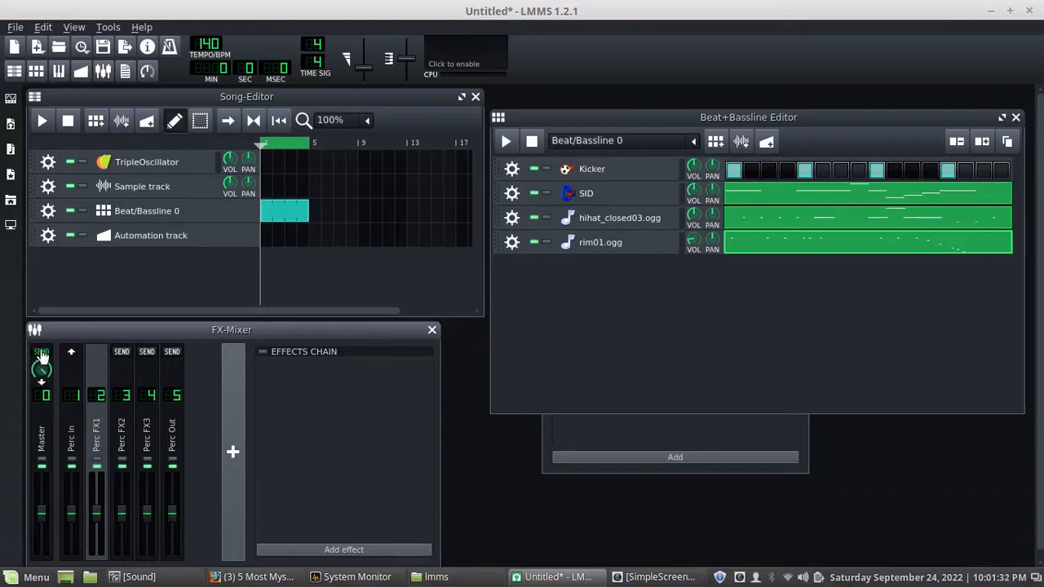
click(171, 355)
click(121, 428)
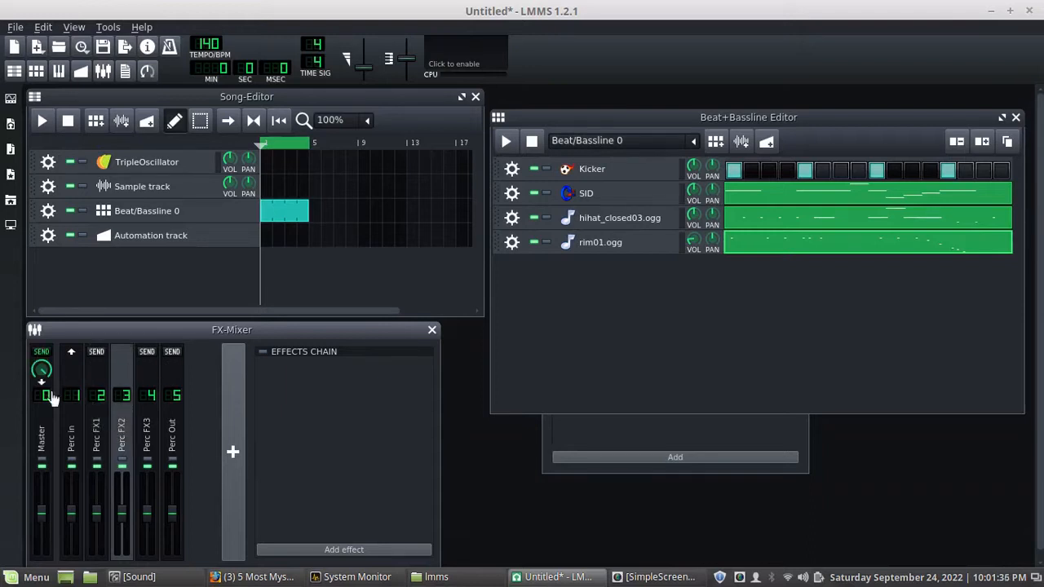
click(40, 352)
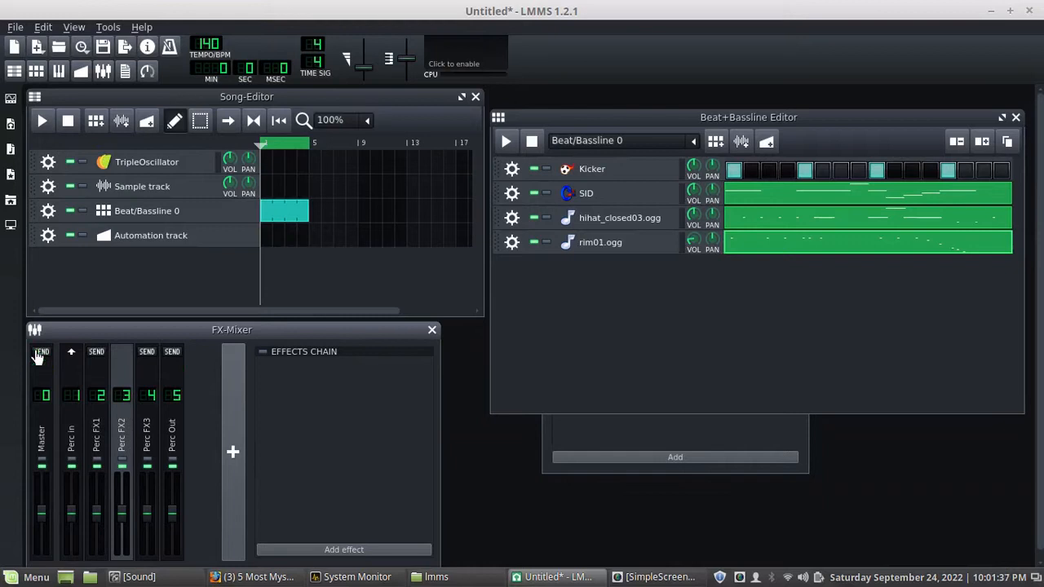
click(170, 357)
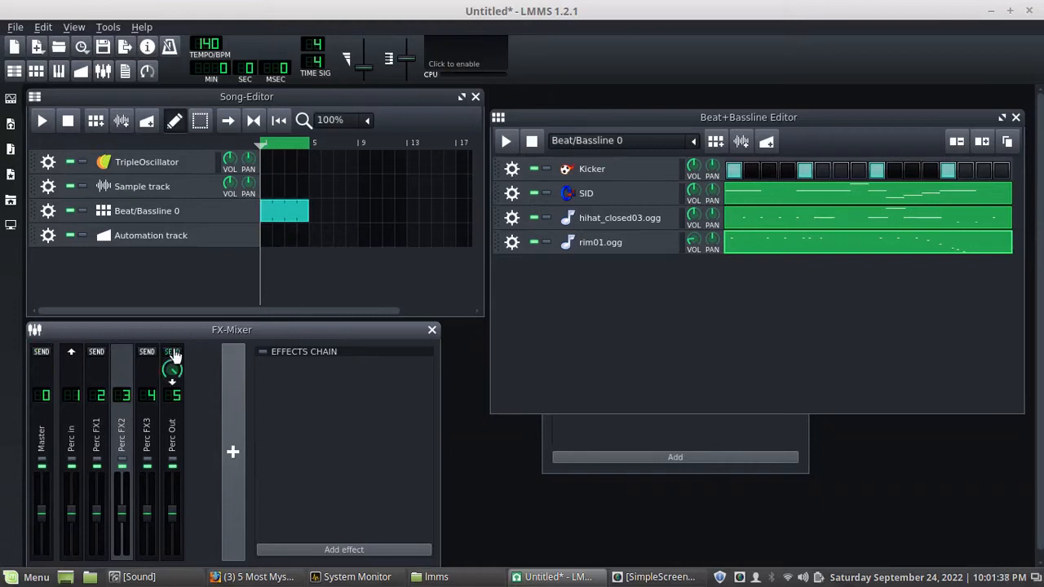
click(147, 438)
click(41, 352)
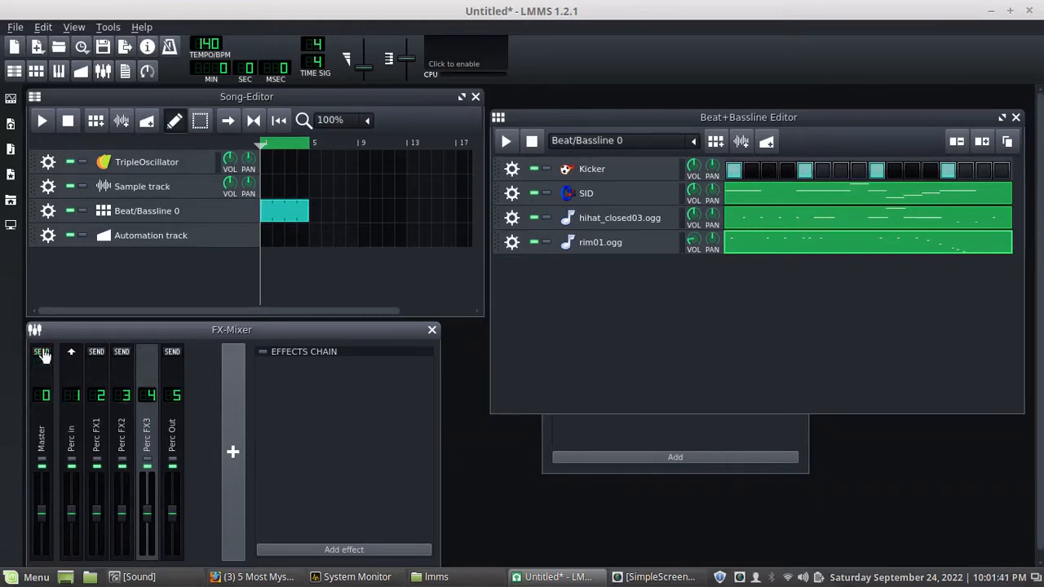
click(167, 357)
Review the send routing of the Perc Out, Perc In and three Perc FX channels.
click(171, 430)
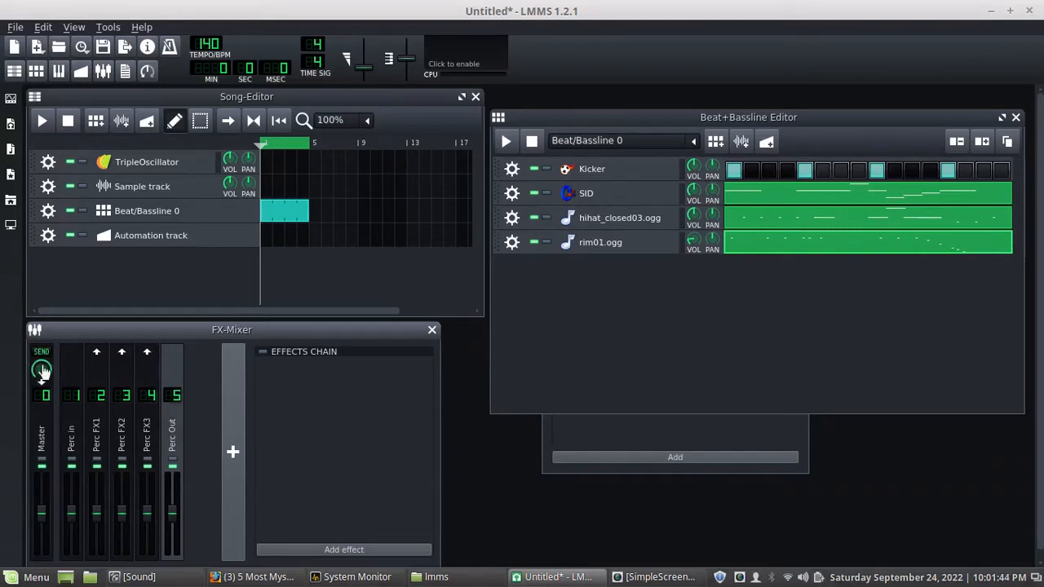
click(71, 444)
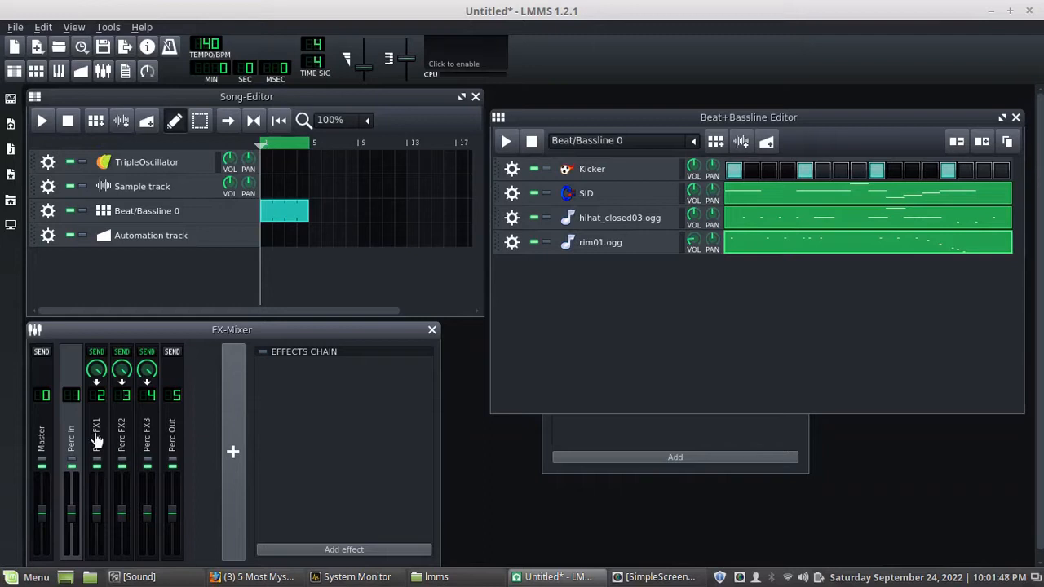
click(96, 441)
click(122, 439)
click(154, 434)
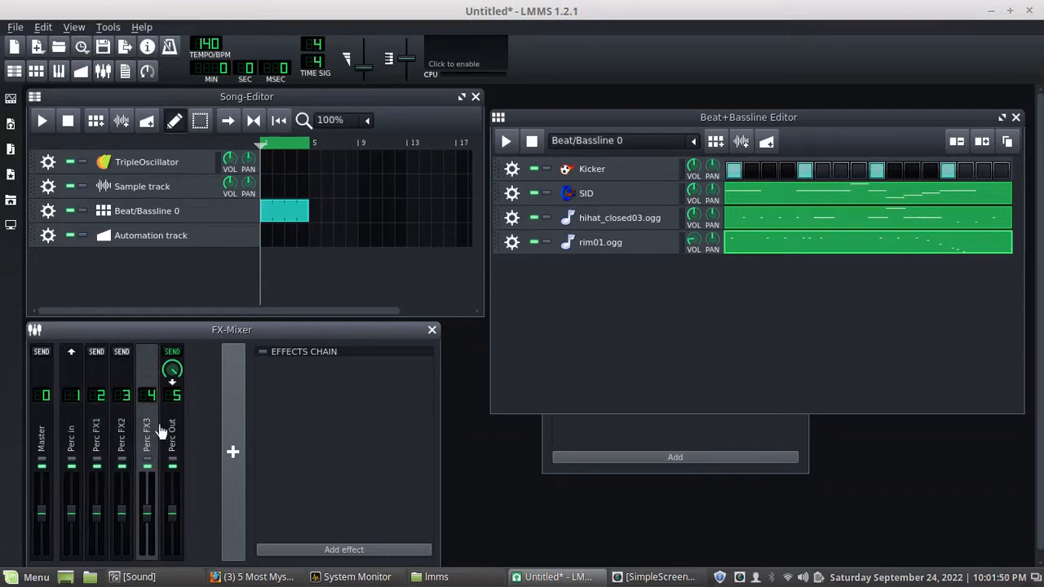
click(172, 434)
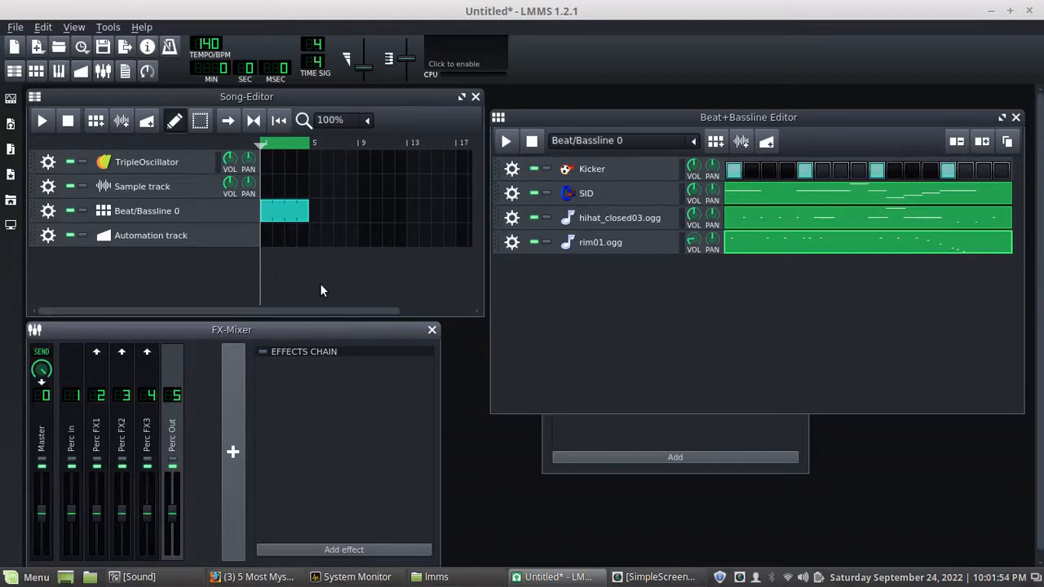
Reduce Perc In's send amounts to Perc FX1, FX2 and FX3, and lower the volume faders of those three channels.
click(82, 438)
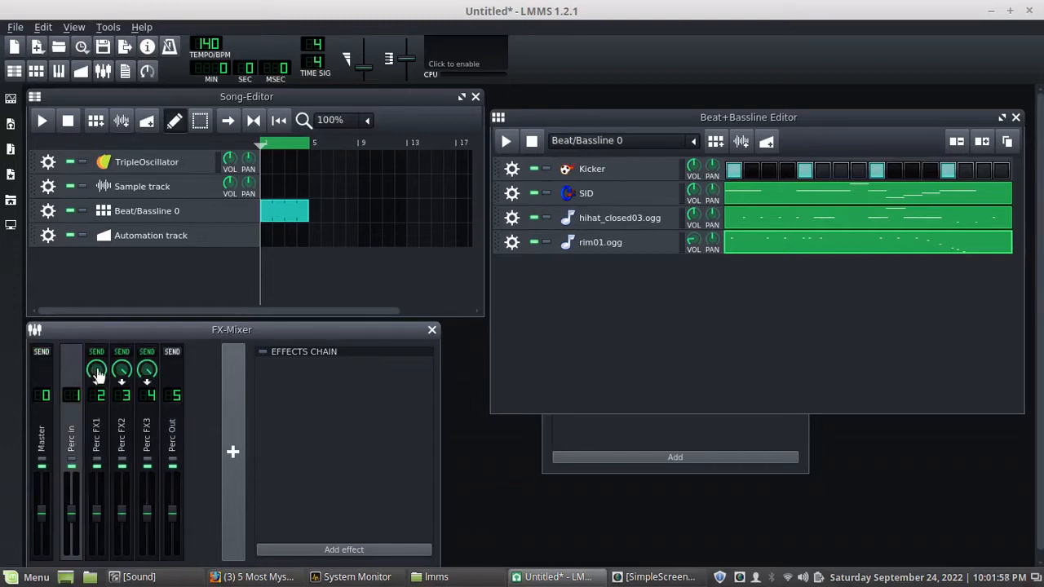
mouse_move(97, 374)
mouse_down()
mouse_move(97, 387)
mouse_move(148, 372)
mouse_move(98, 372)
mouse_up()
drag(122, 371, 122, 377)
drag(98, 522, 149, 539)
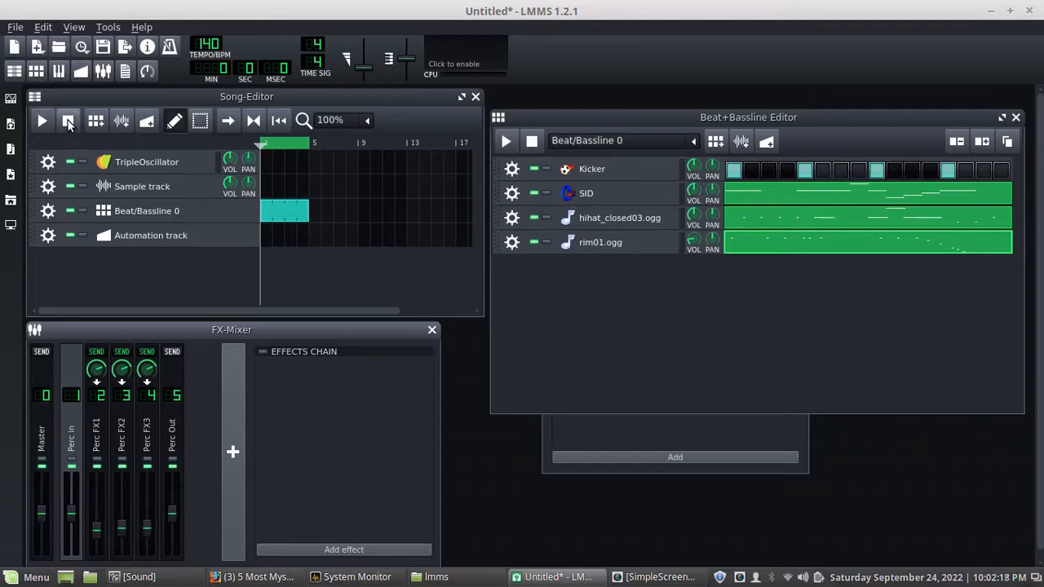
Play the song briefly from the start to check the levels with the new routing, and stop it.
click(69, 122)
click(42, 121)
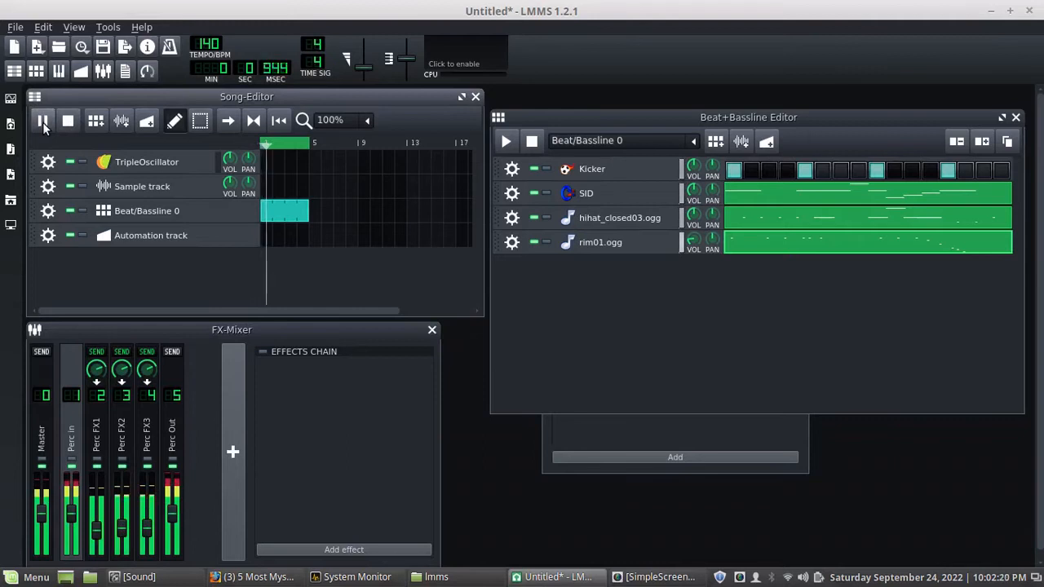
click(69, 122)
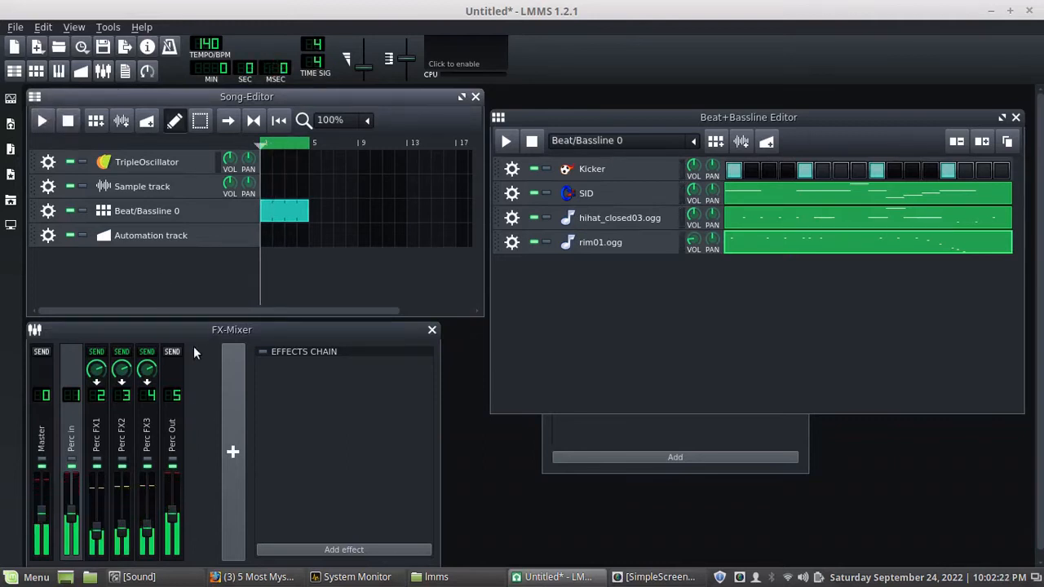
Add the Inverter effect to the effects chain of the Perc FX1 channel.
click(101, 439)
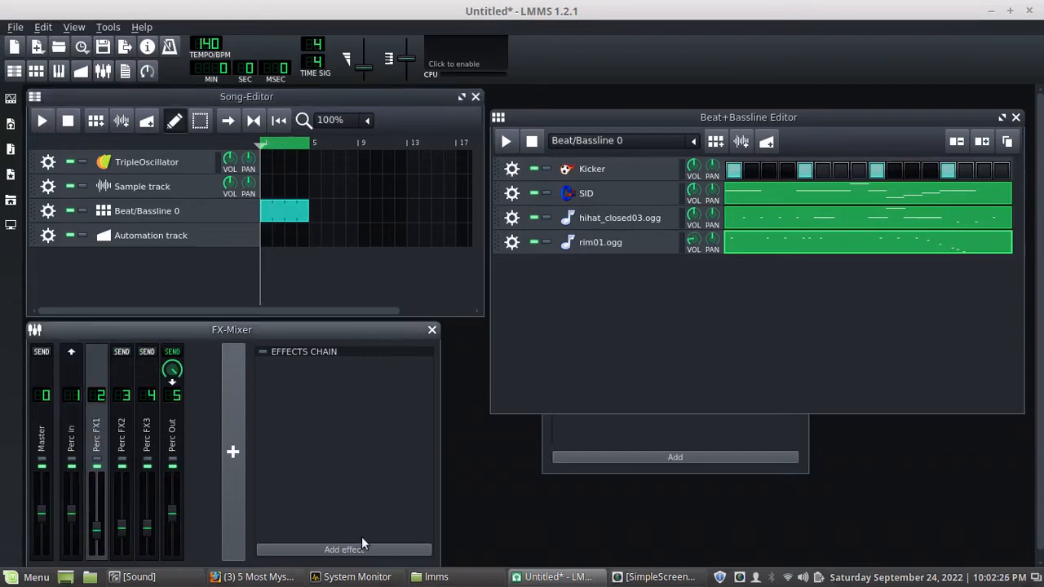
click(344, 550)
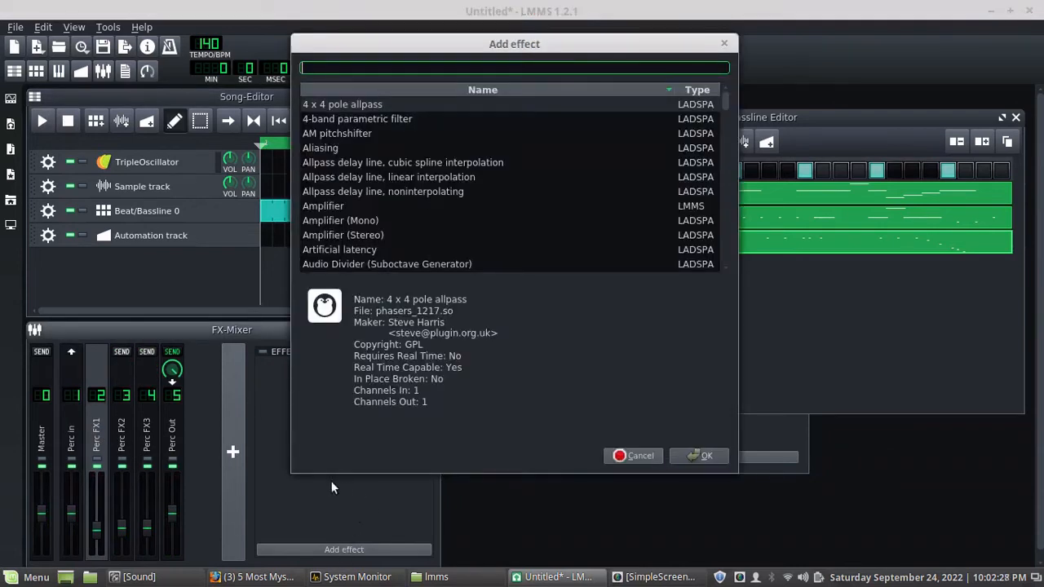
text(pha)
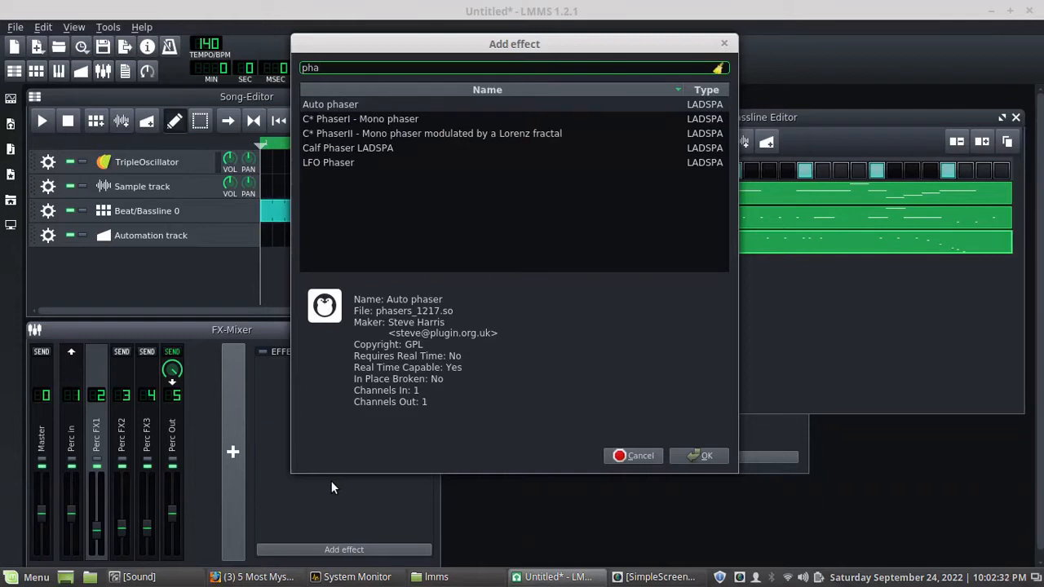
key(BackSpace)
key(BackSpace)
key(BackSpace)
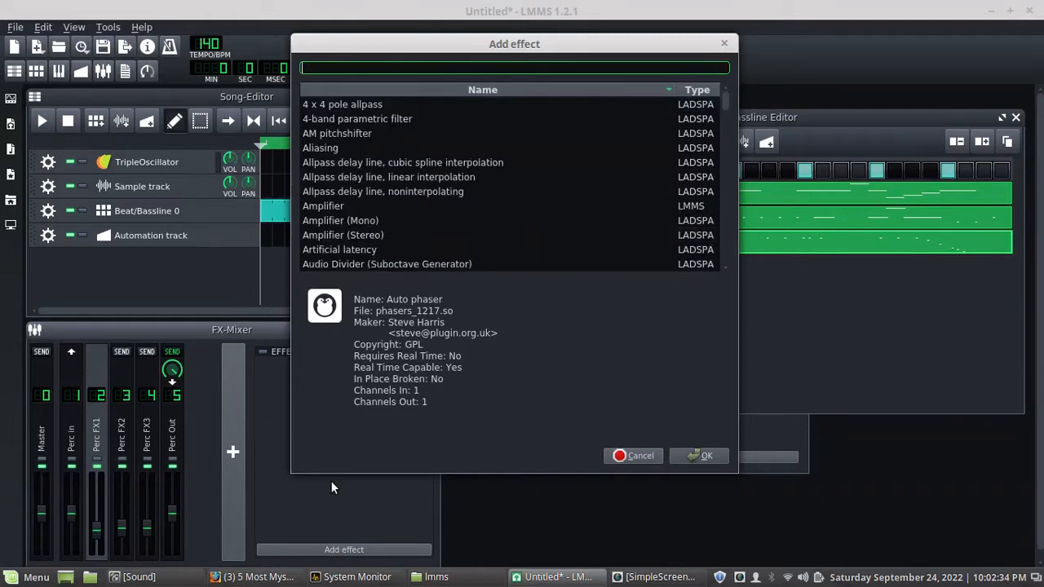
text(inv)
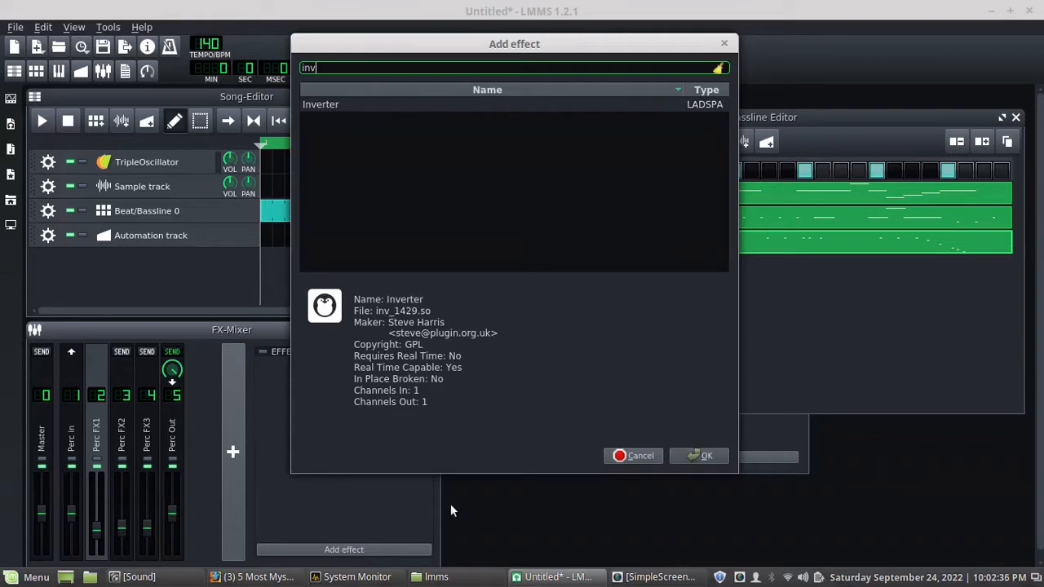
click(688, 456)
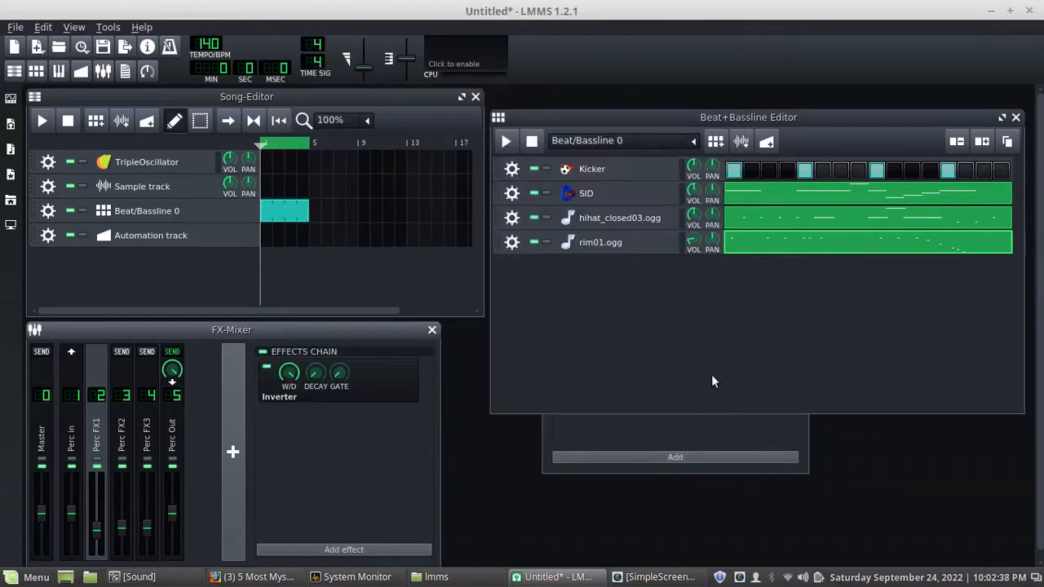
Add the Low Pass Filter (One Pole) effect to Perc FX1's effects chain and move its controls window next to the mixer.
click(314, 544)
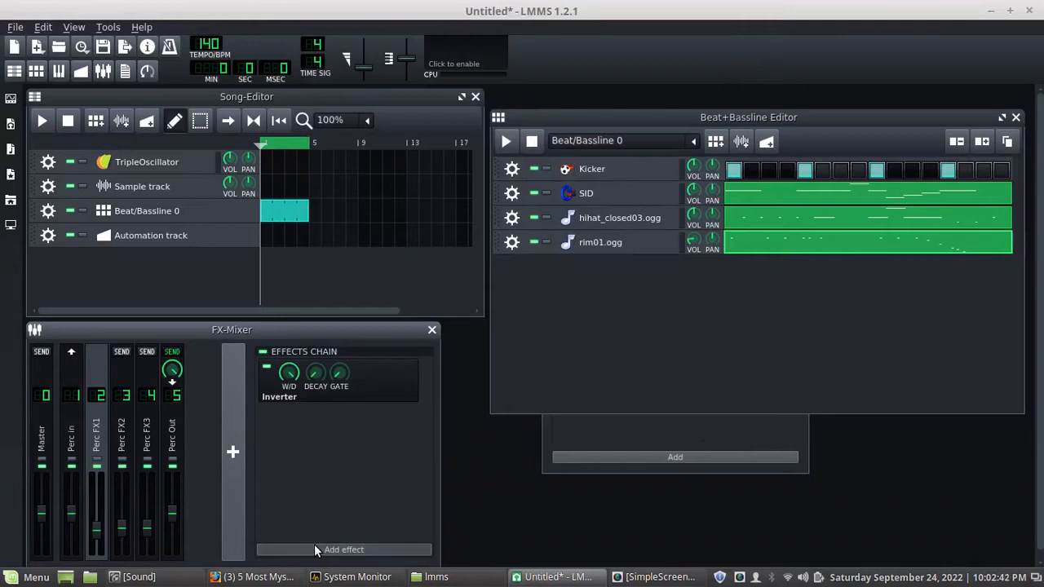
scroll(481, 211, down, 3)
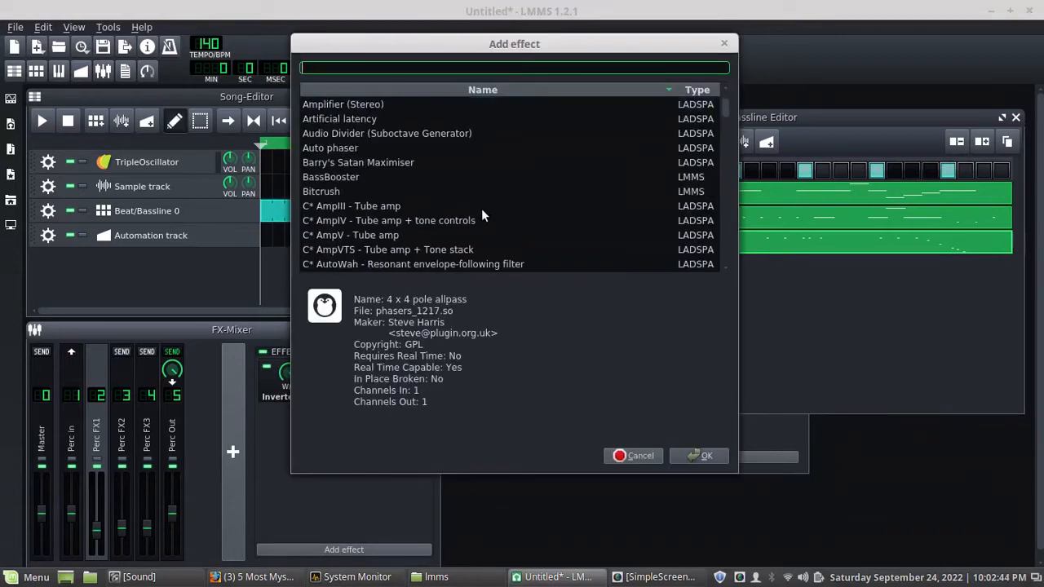
scroll(402, 177, up, 3)
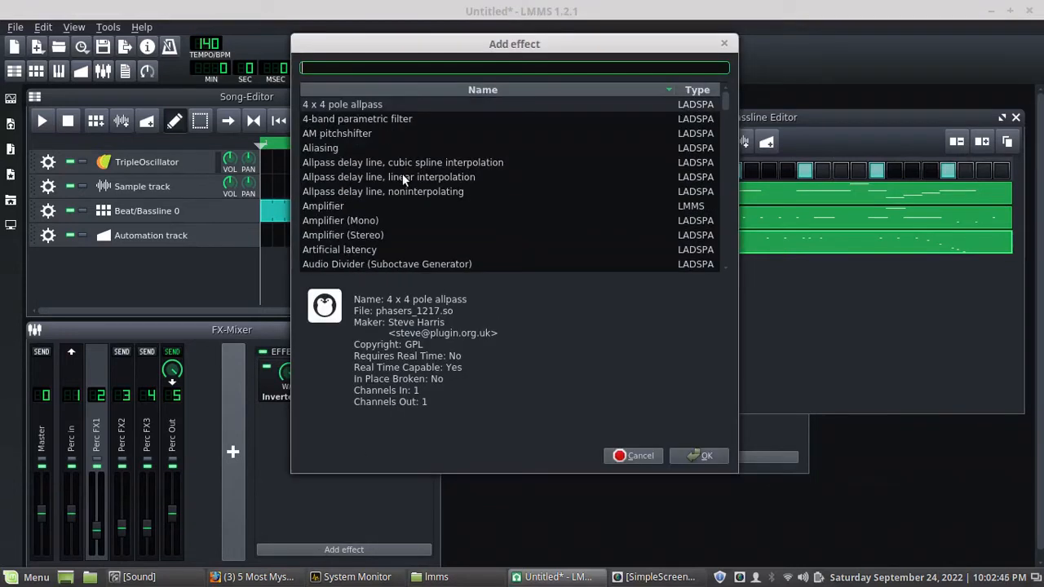
scroll(407, 159, down, 8)
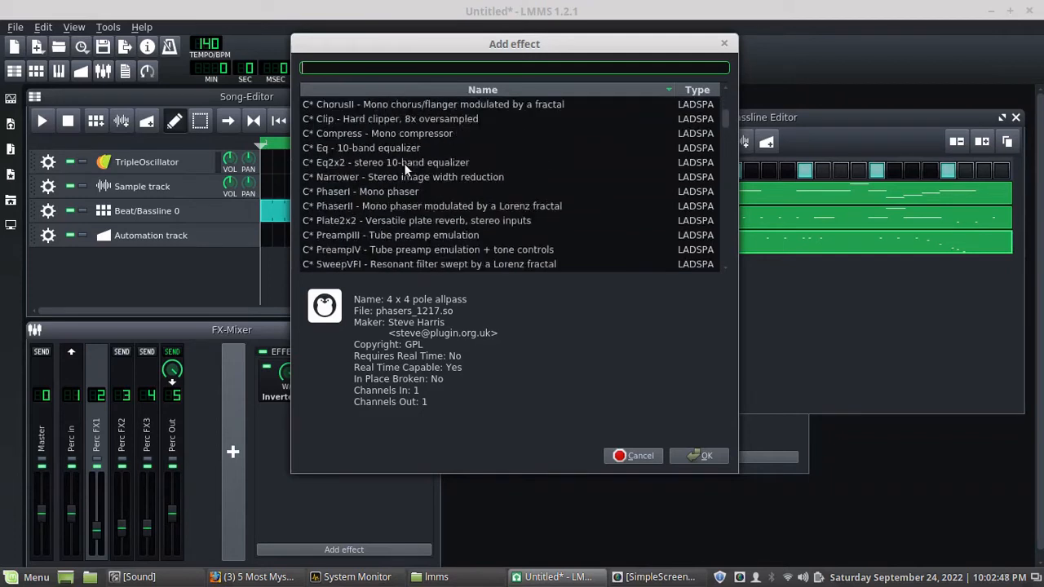
scroll(404, 163, up, 7)
scroll(403, 163, up, 1)
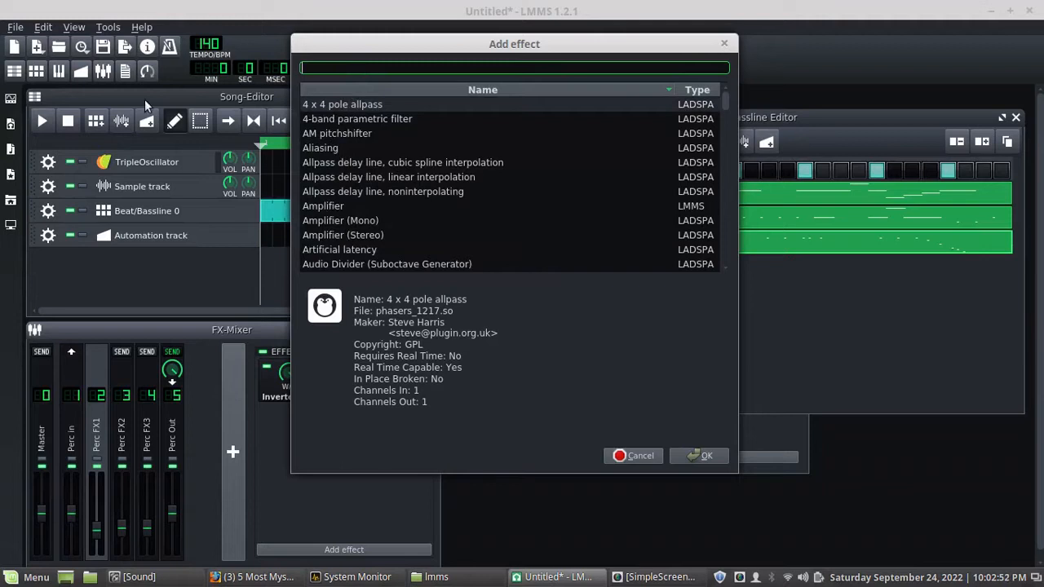
text(low)
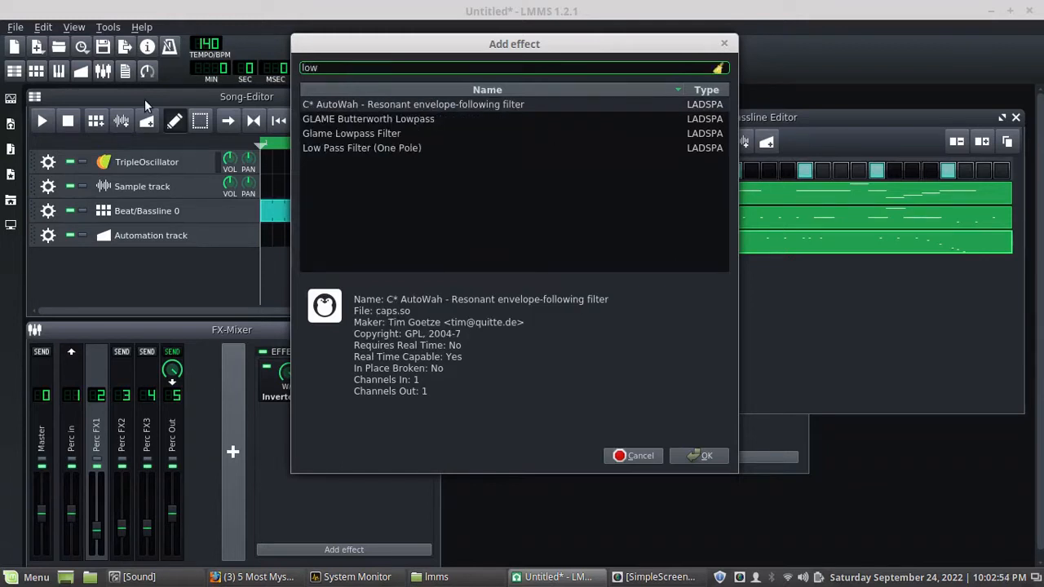
click(399, 149)
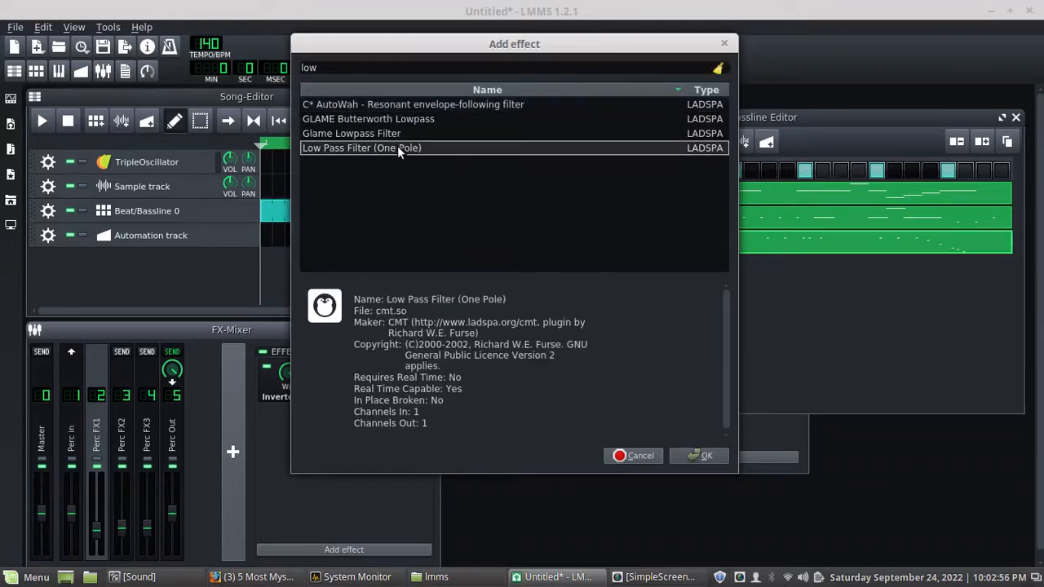
click(697, 456)
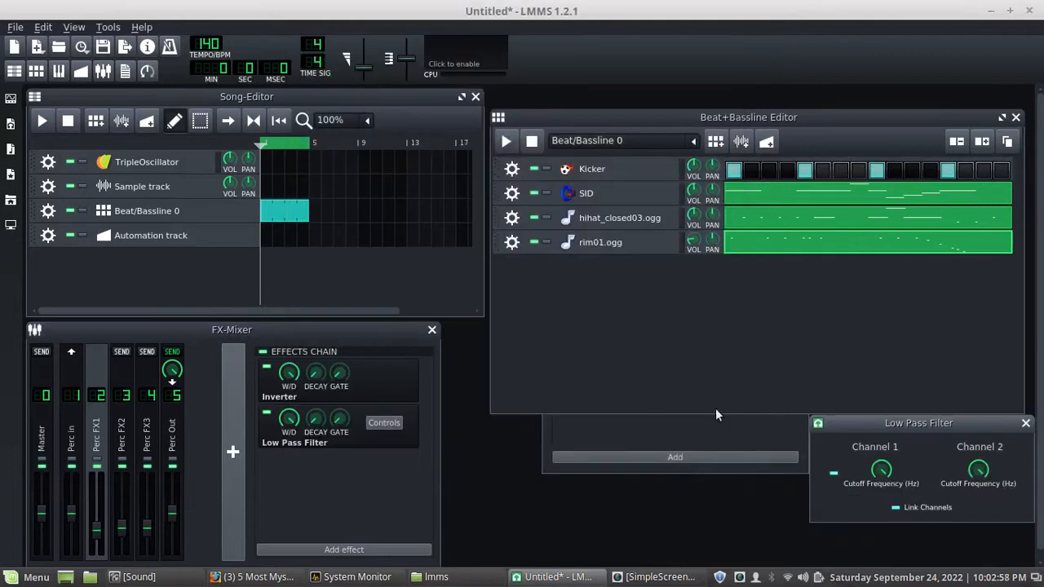
drag(888, 428, 641, 423)
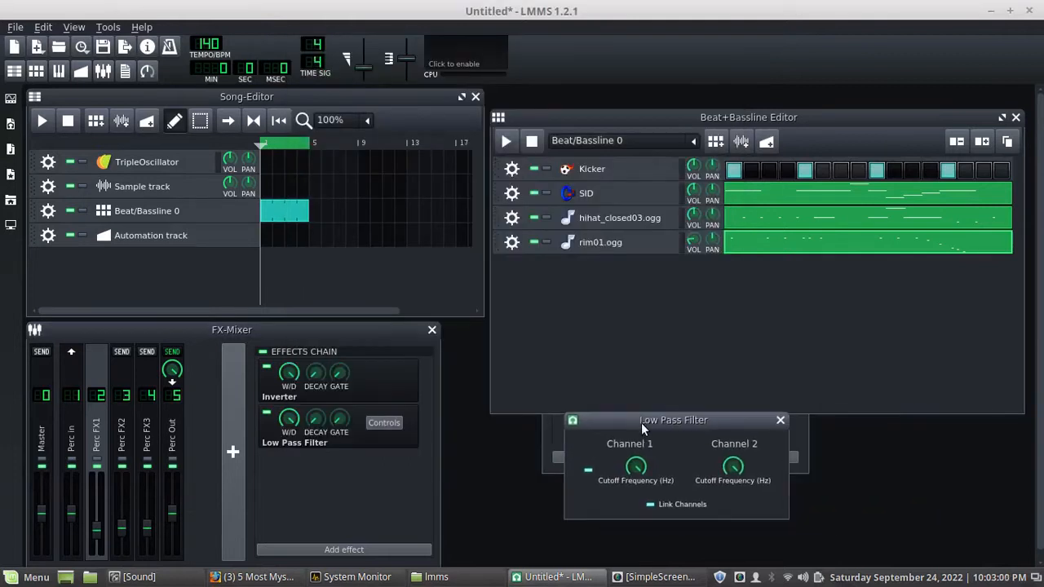
Play the song, reduce the Low Pass Filter's cutoff frequency and raise Perc FX1's volume to about 100 %.
click(48, 123)
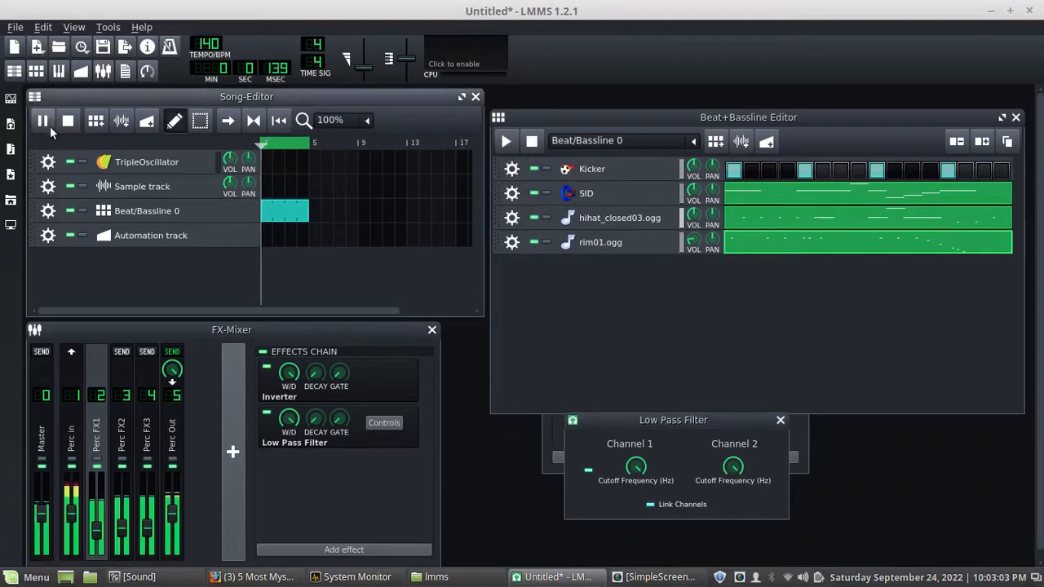
click(97, 522)
drag(96, 522, 98, 529)
drag(635, 466, 635, 494)
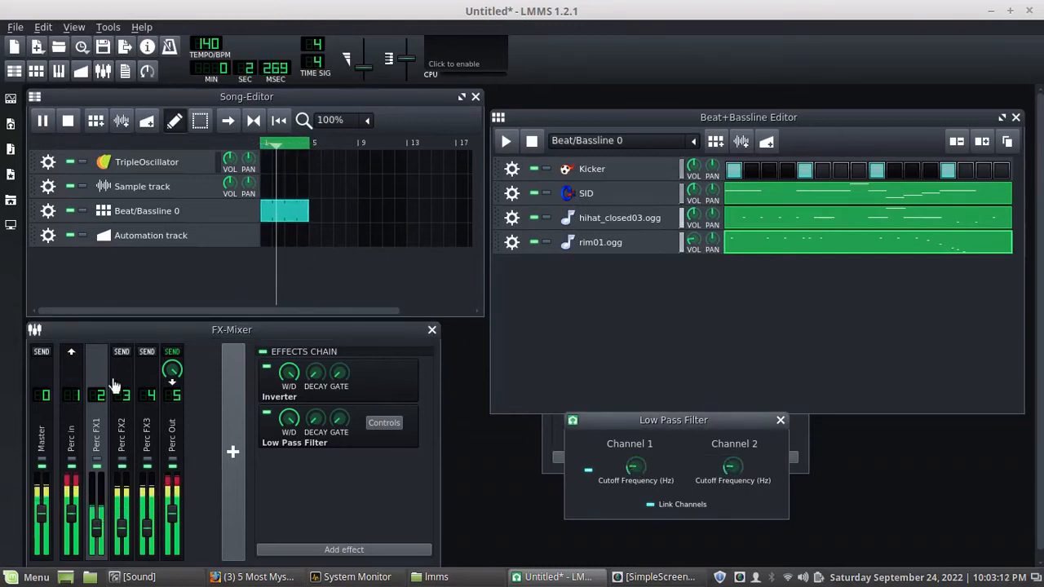
click(92, 526)
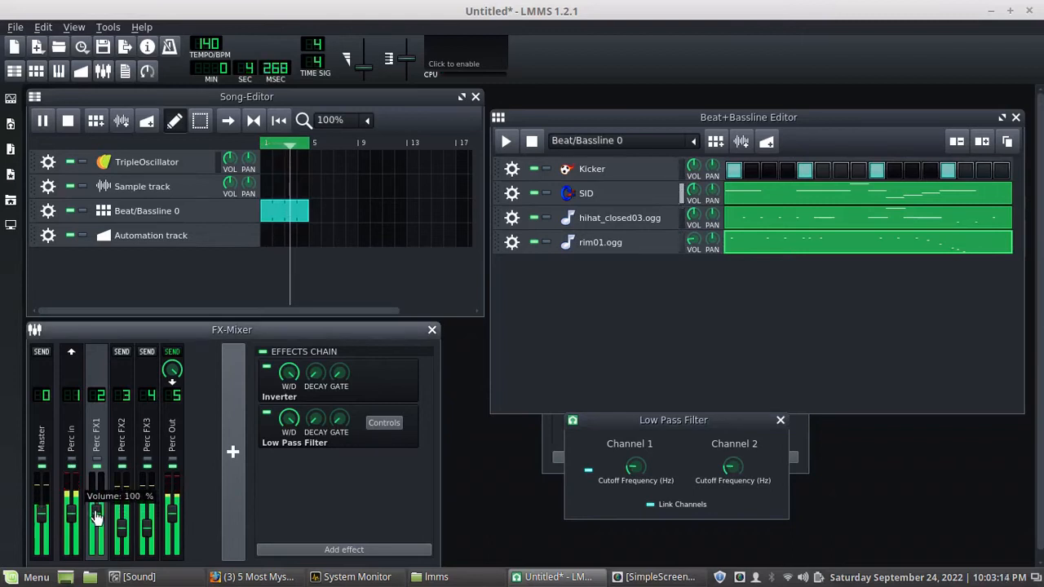
mouse_move(634, 469)
mouse_down()
mouse_move(634, 450)
mouse_move(636, 473)
mouse_up()
click(100, 515)
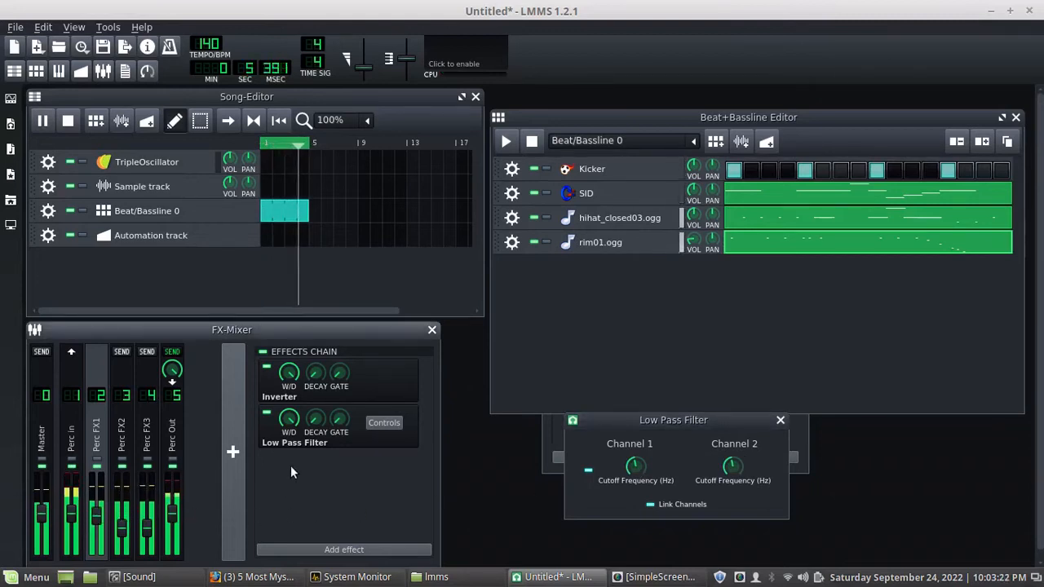
Try different wet/dry amounts on Perc FX1's Low Pass Filter and Inverter during playback, and stop the song.
drag(290, 418, 289, 429)
drag(290, 373, 290, 379)
drag(280, 417, 280, 400)
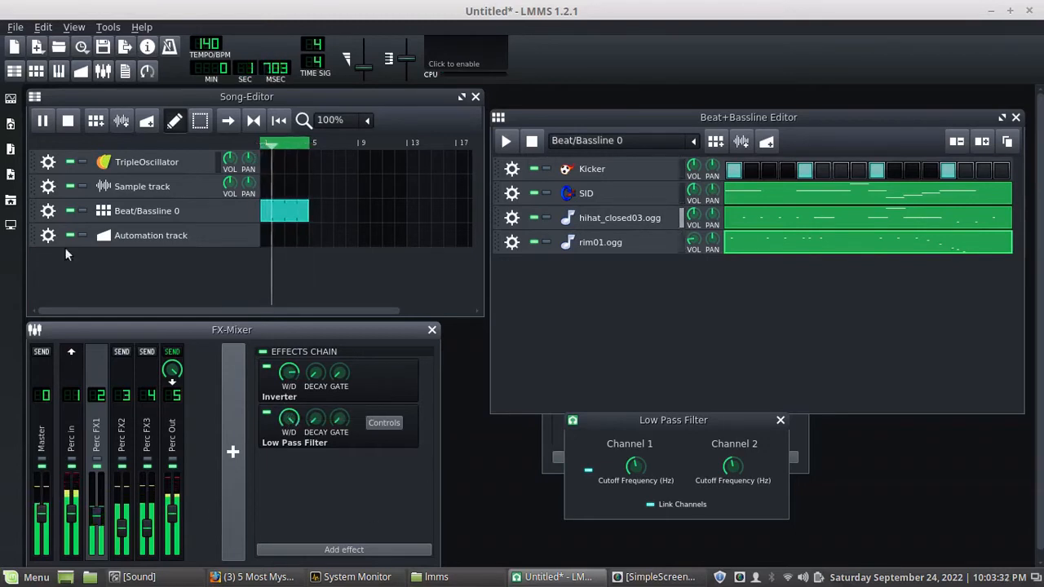
click(70, 123)
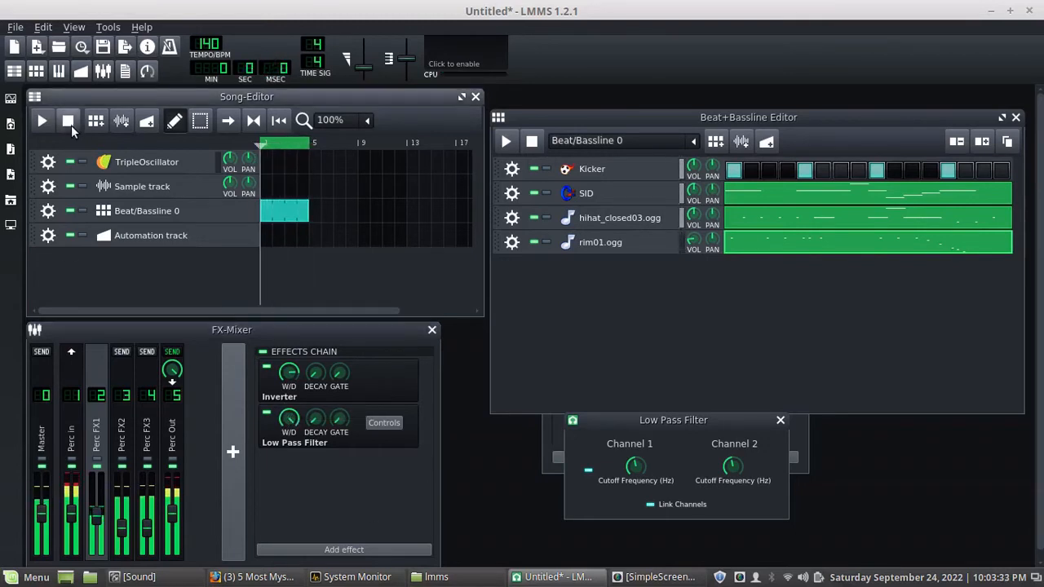
Replace the Low Pass Filter in Perc FX1's effects chain with the High Pass Filter (One Pole) effect.
right_click(349, 444)
click(370, 516)
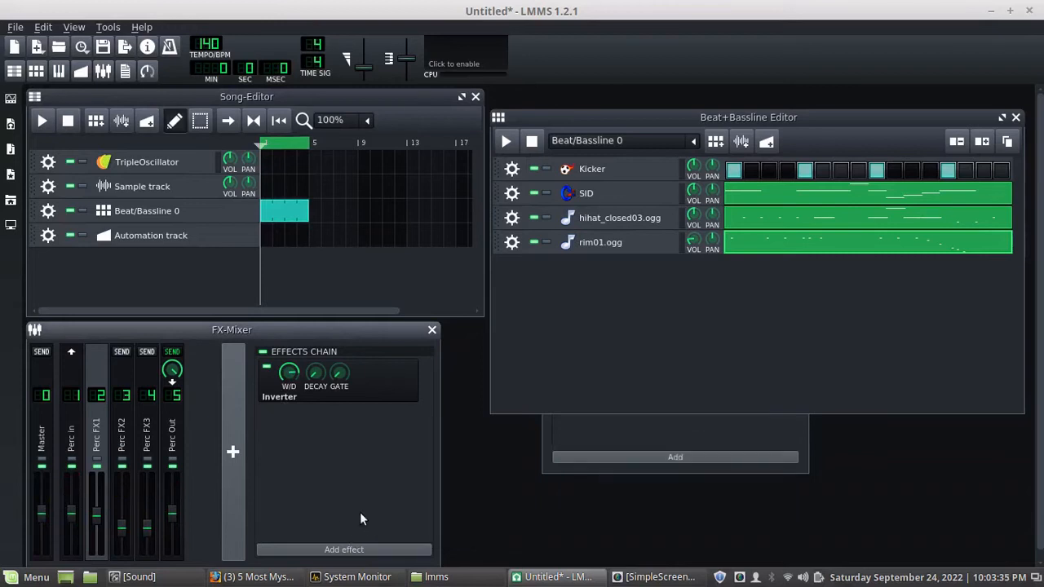
click(339, 550)
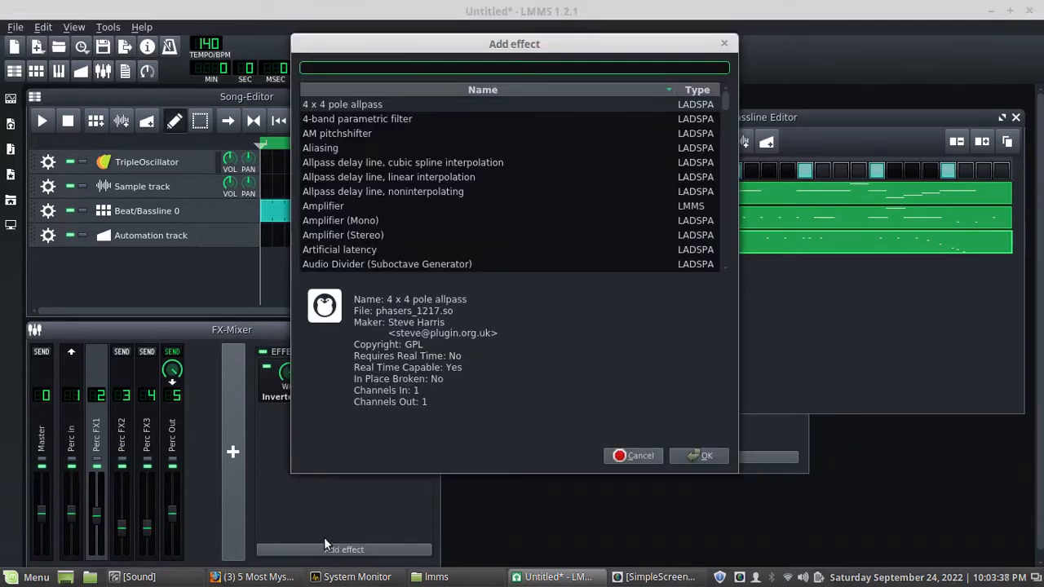
text(hi)
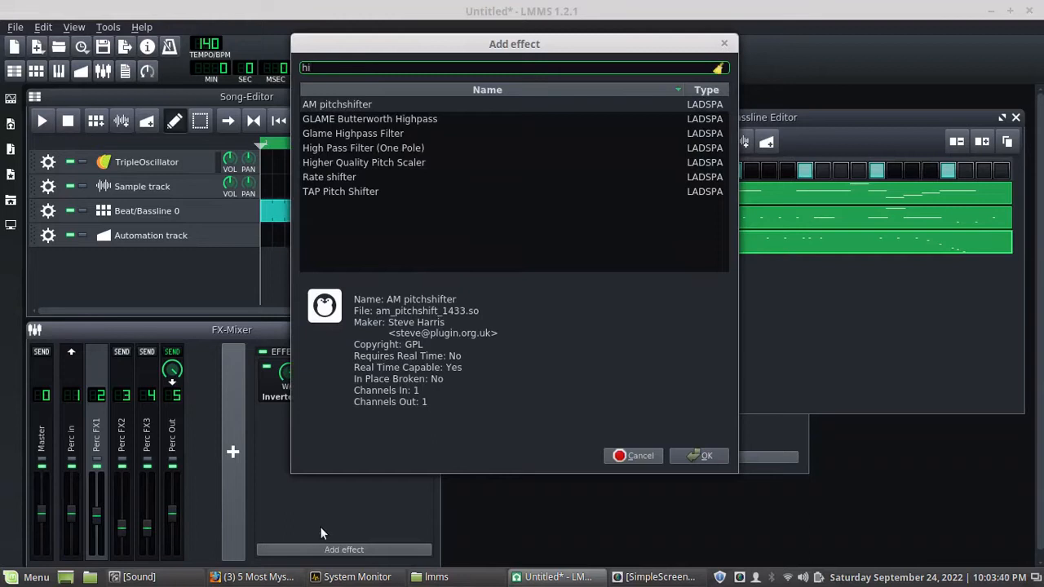
click(387, 148)
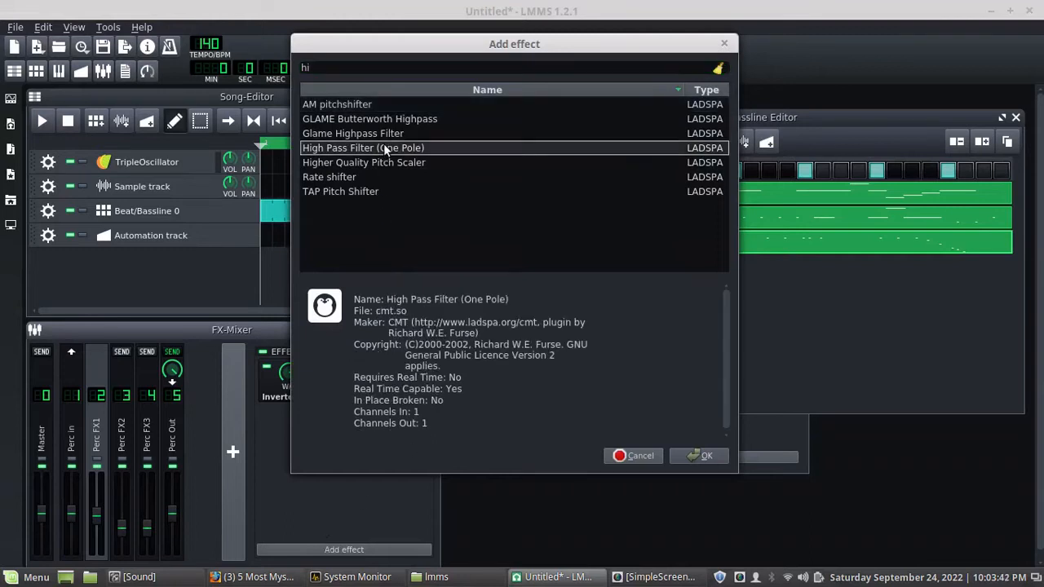
click(703, 457)
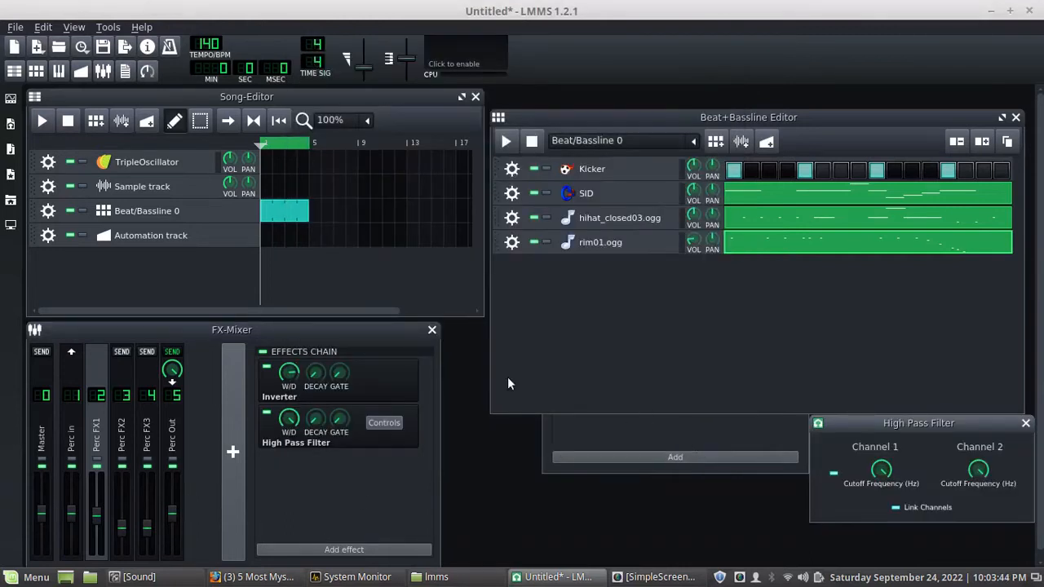
While playing the song, lower Perc FX1's High Pass Filter cutoff, set the Inverter fully wet and reduce the channel's volume.
click(40, 127)
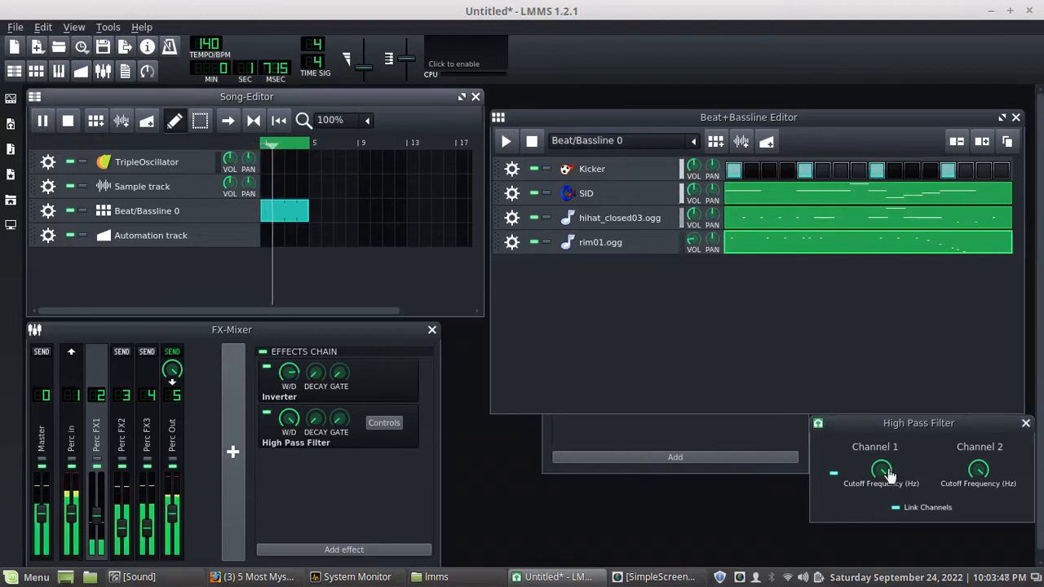
drag(889, 476, 889, 466)
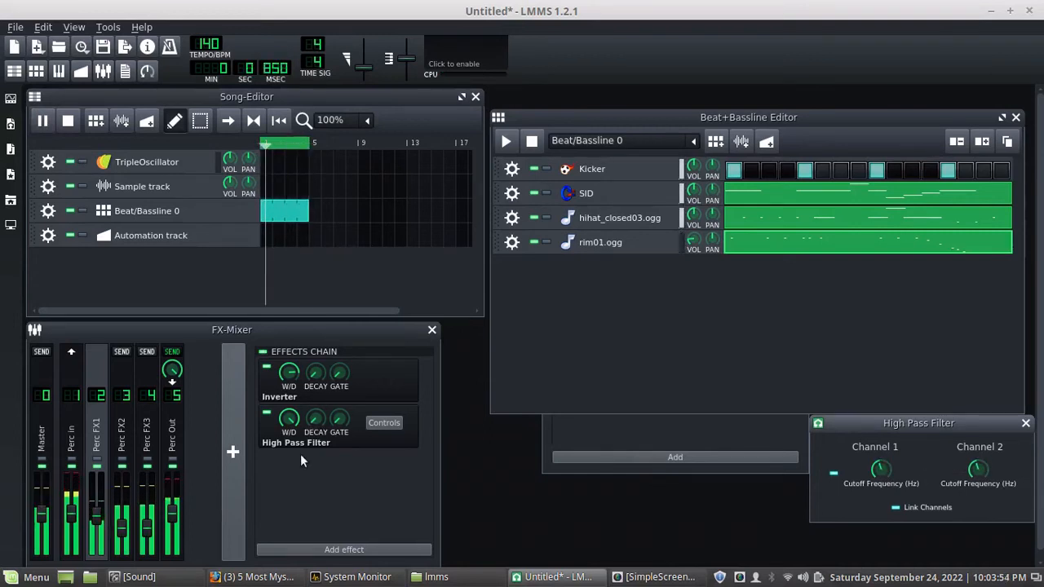
drag(288, 372, 291, 374)
mouse_move(896, 481)
mouse_down()
mouse_move(881, 463)
mouse_move(881, 436)
mouse_move(881, 472)
mouse_up()
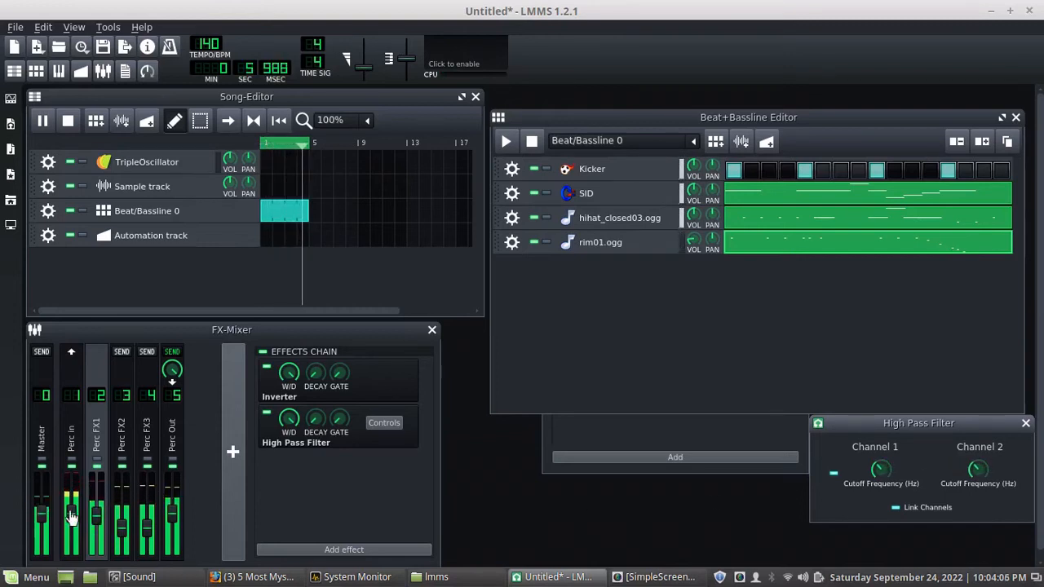
drag(96, 522, 99, 520)
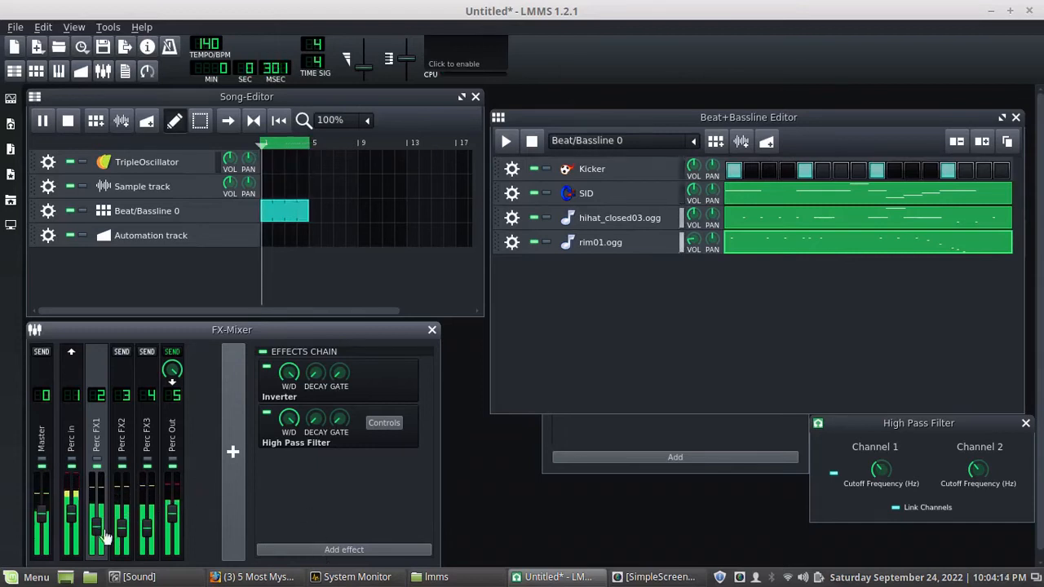
Add the C* Plate2x2 plate reverb to the effects chain of the Perc FX2 channel.
click(120, 439)
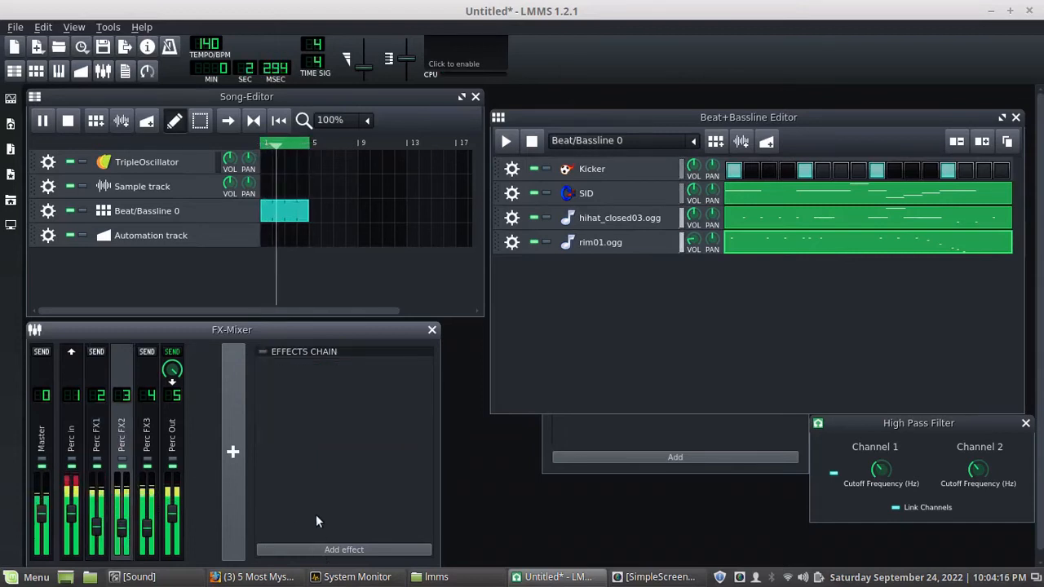
click(358, 550)
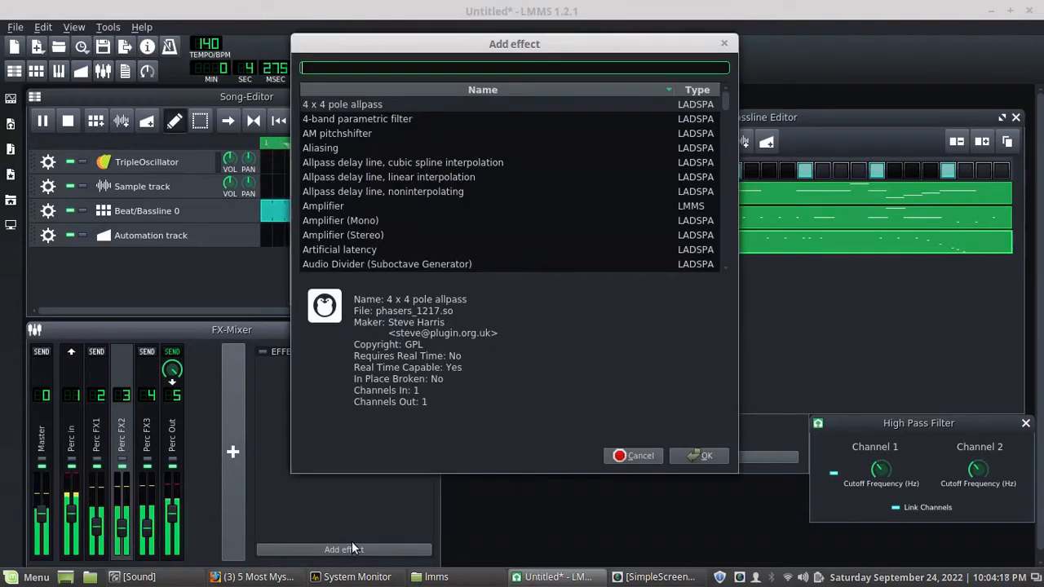
text(rev)
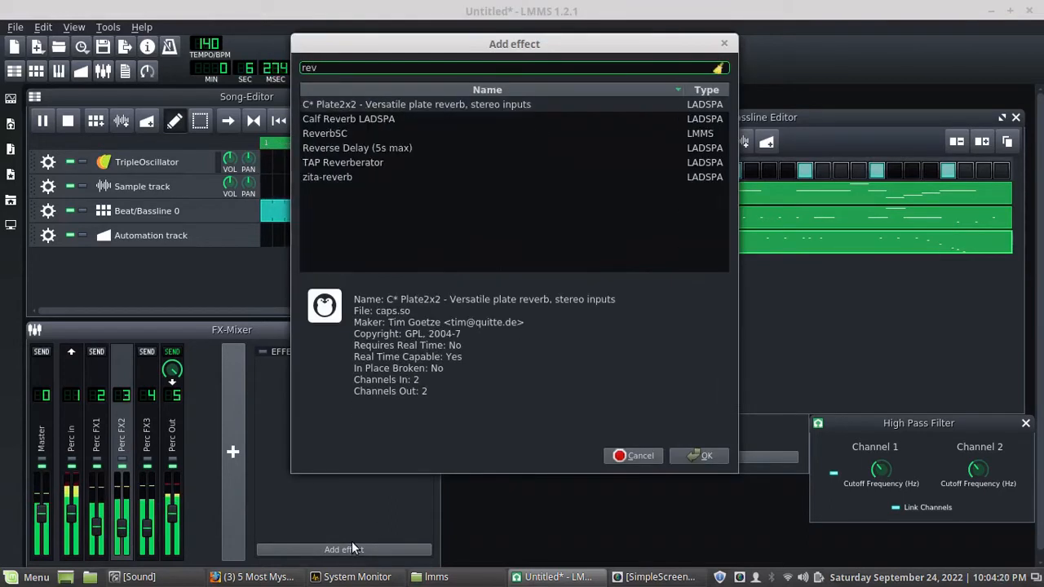
click(378, 103)
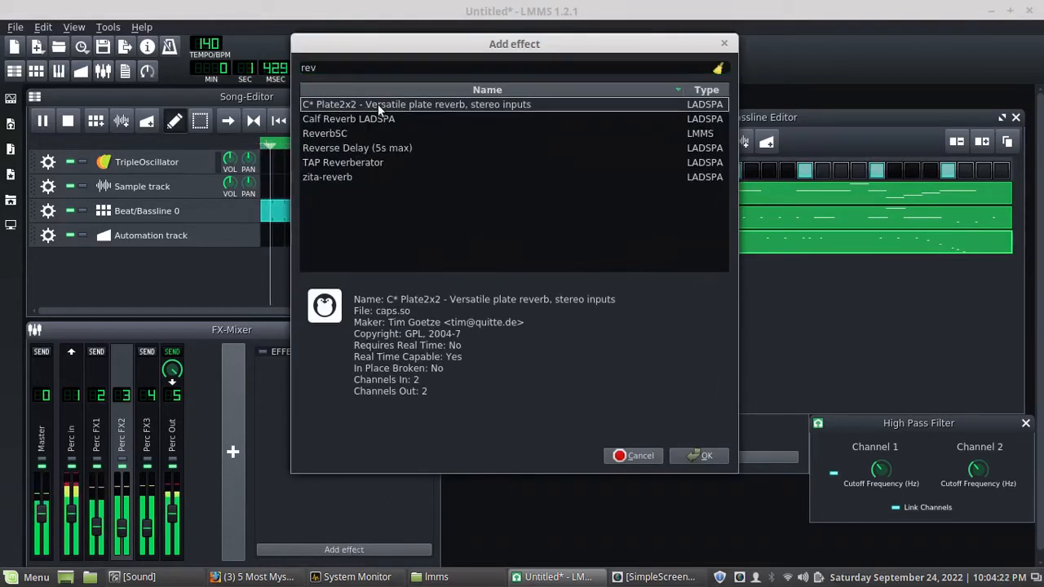
click(707, 455)
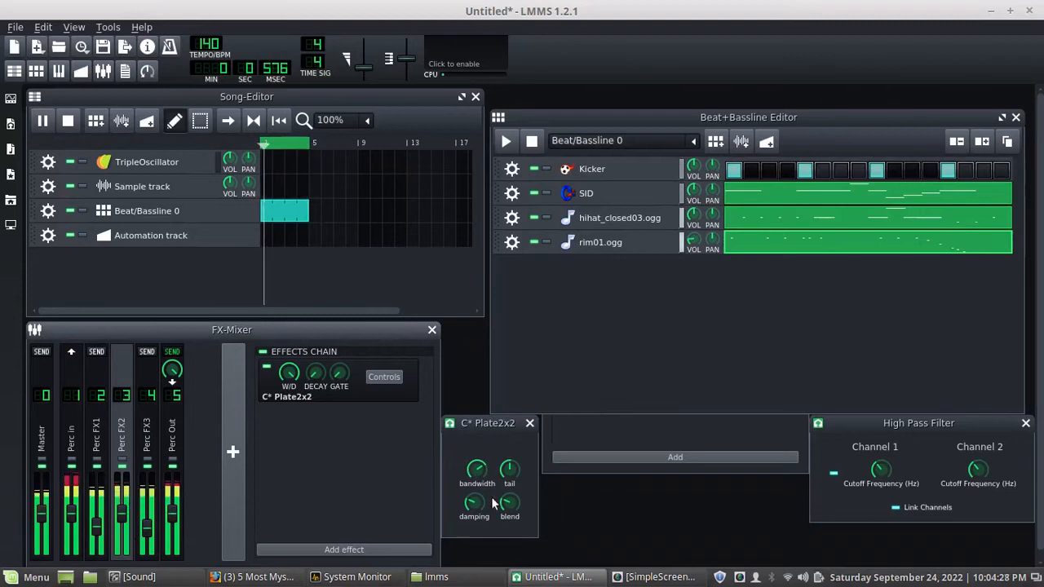
Increase the tail and blend of the C* Plate2x2 reverb on Perc FX2.
drag(509, 503, 474, 507)
drag(509, 469, 509, 475)
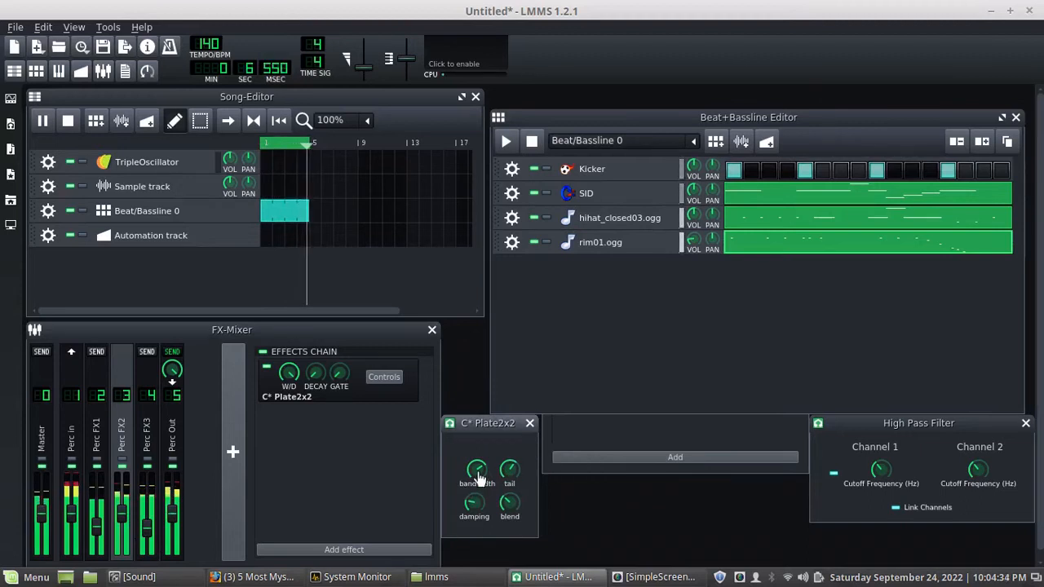
drag(507, 511, 507, 511)
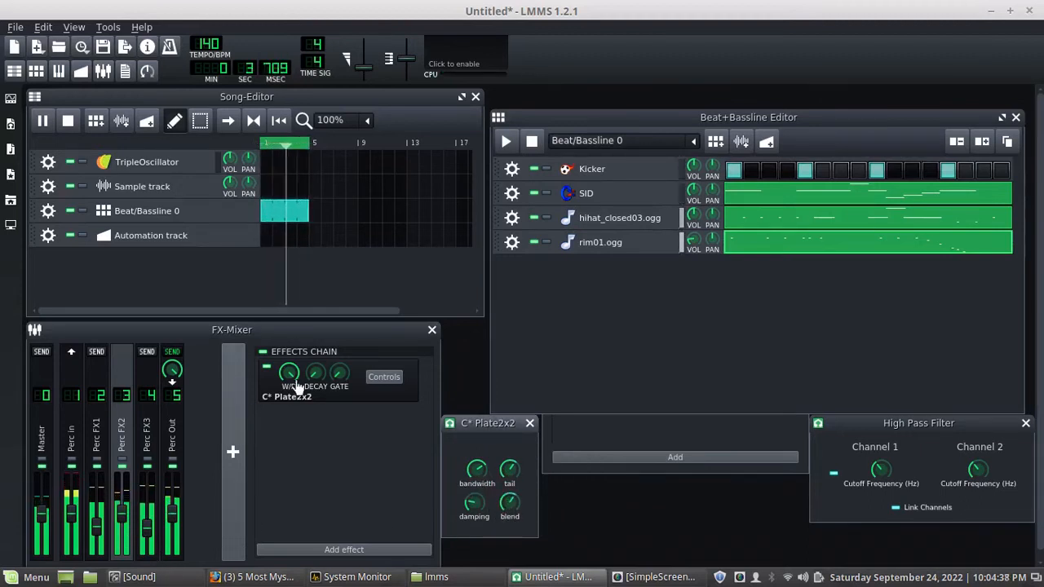
Slightly raise the decay of C* Plate2x2 on Perc FX2 and of the Inverter and High Pass Filter on Perc FX1.
drag(315, 373, 315, 373)
click(103, 451)
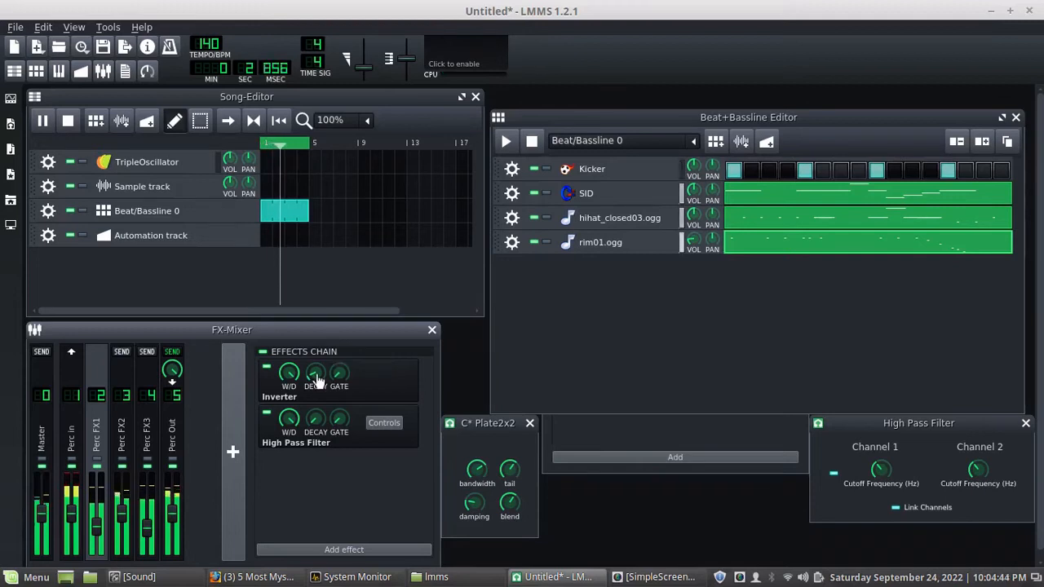
drag(315, 419, 315, 419)
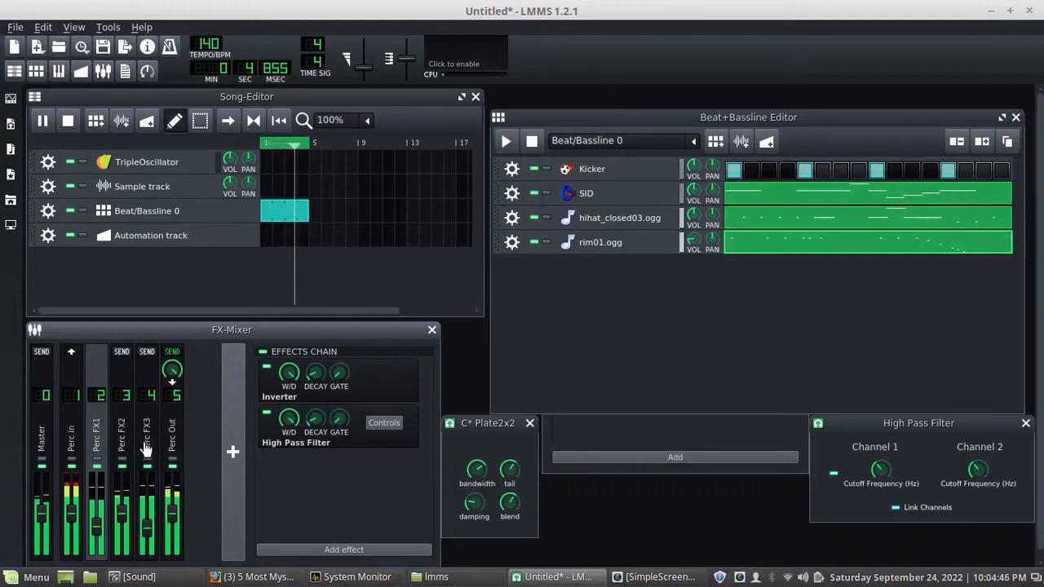
Return to the Perc FX2 channel and lower its volume fader slightly.
click(146, 448)
click(122, 457)
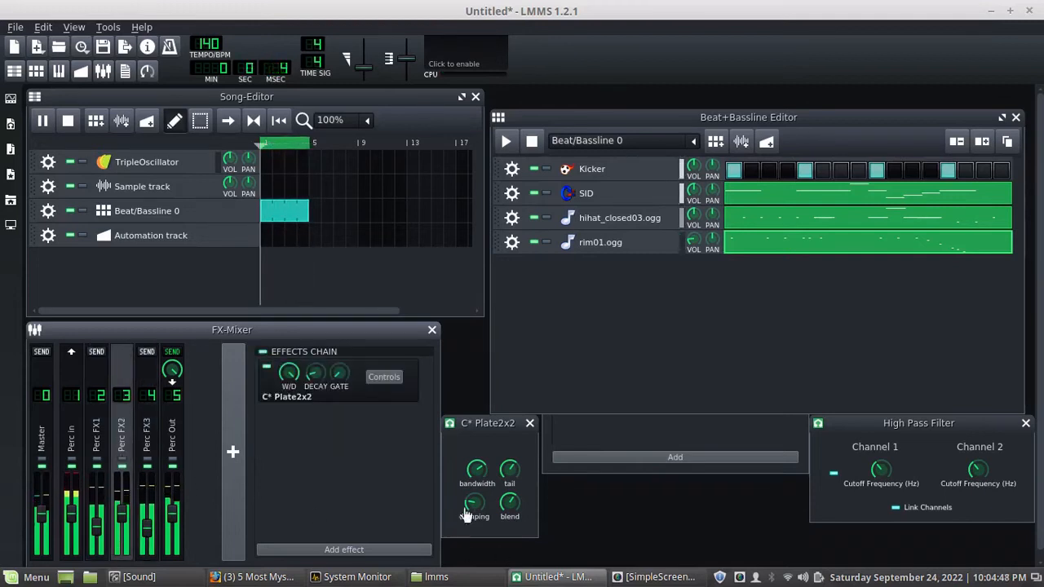
drag(124, 519, 124, 528)
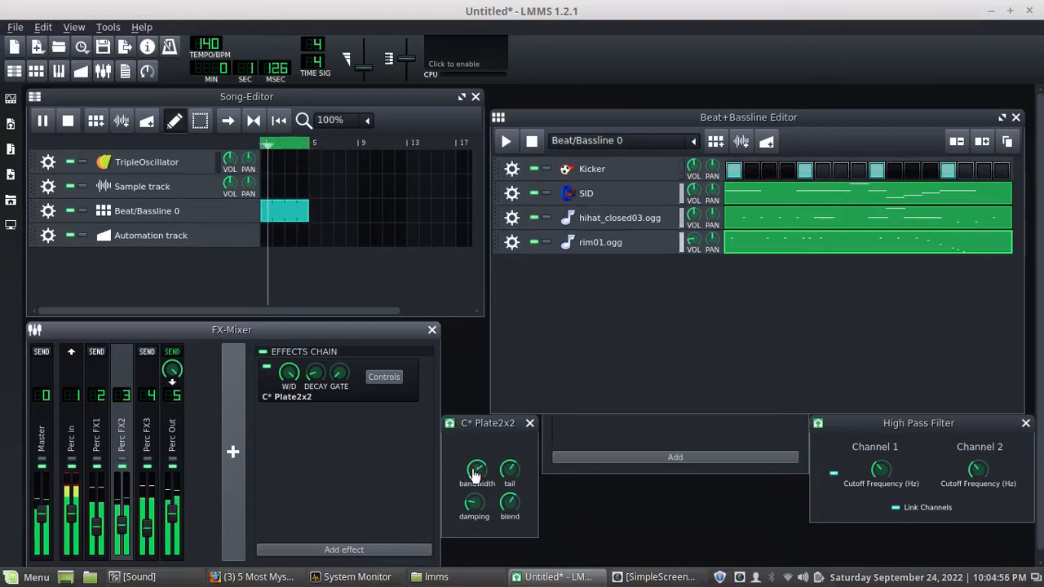
Fine-tune the bandwidth, tail and blend of the C* Plate2x2 reverb, reducing the tail, and lower the Perc FX2 fader slightly.
drag(477, 470, 509, 514)
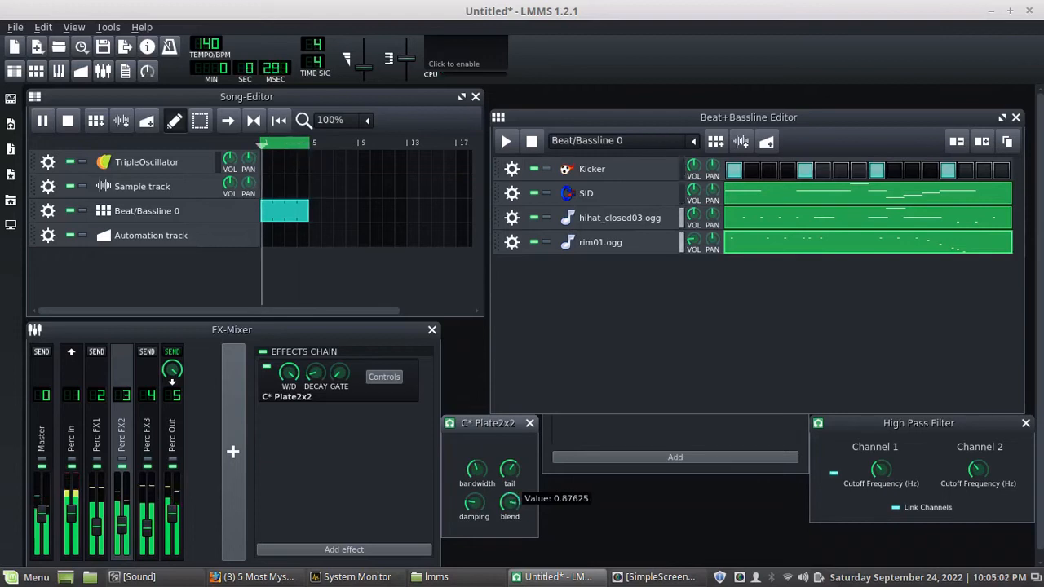
drag(509, 501, 509, 470)
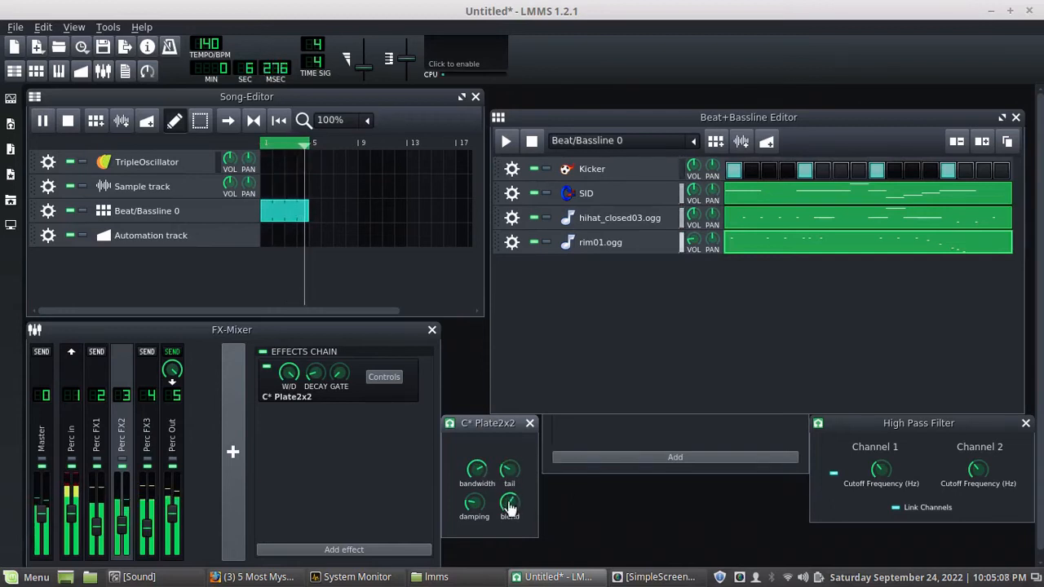
drag(477, 512, 477, 512)
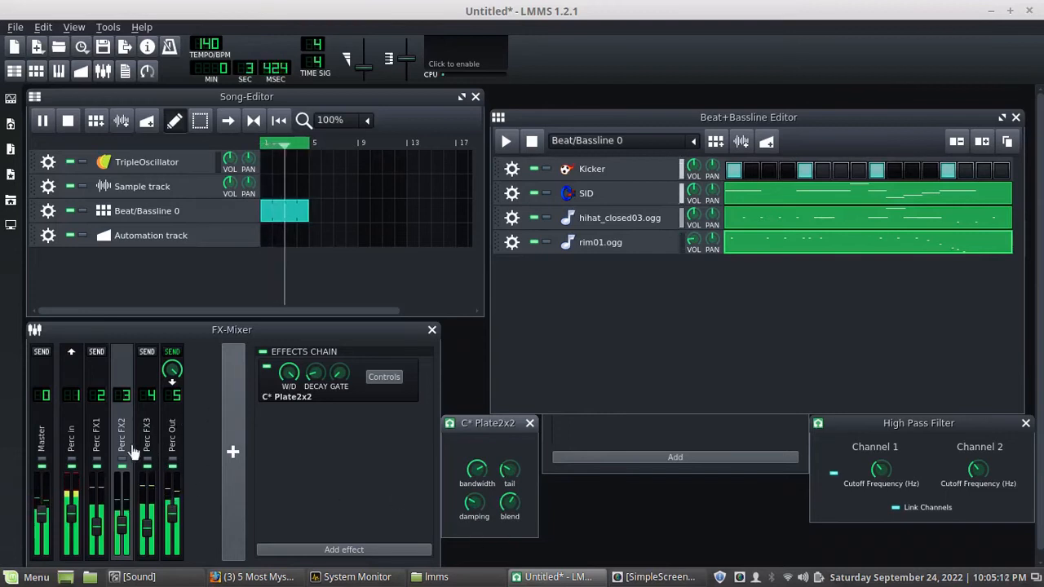
drag(123, 526, 124, 528)
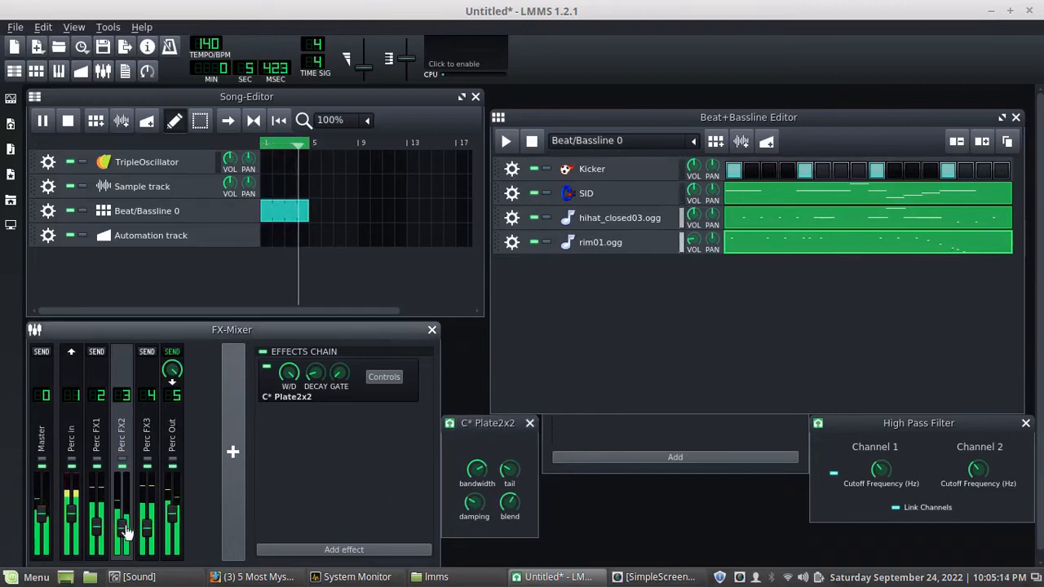
Close the C* Plate2x2 controls and check the effects chains of the Perc FX1 and Perc FX2 channels.
click(150, 443)
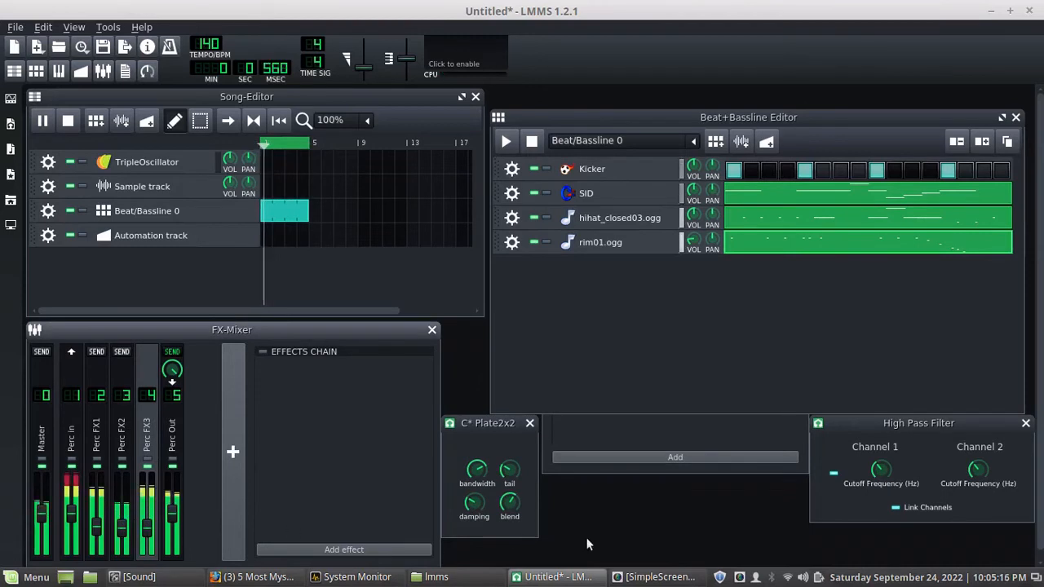
click(524, 424)
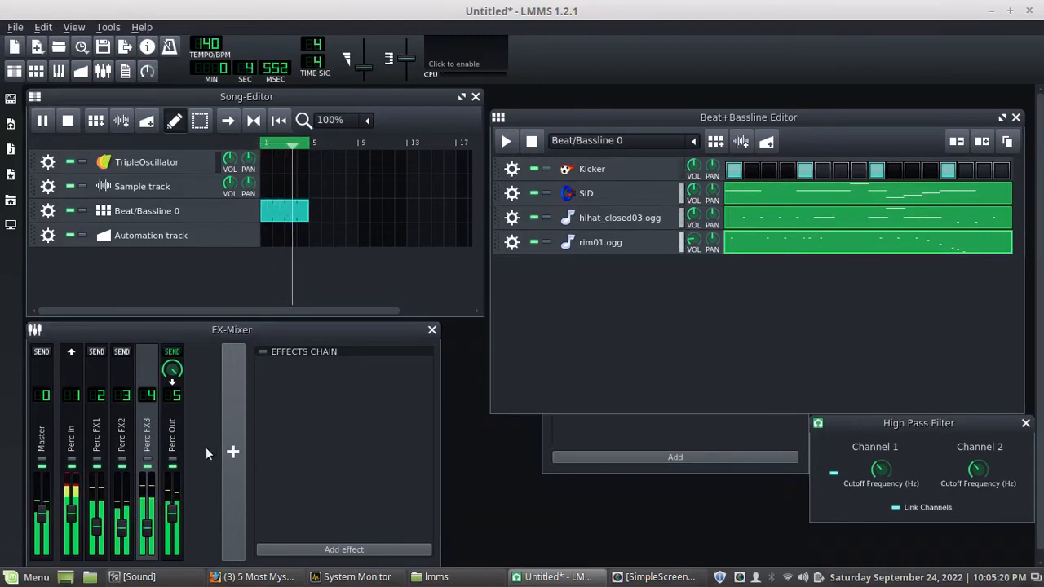
click(123, 438)
click(140, 442)
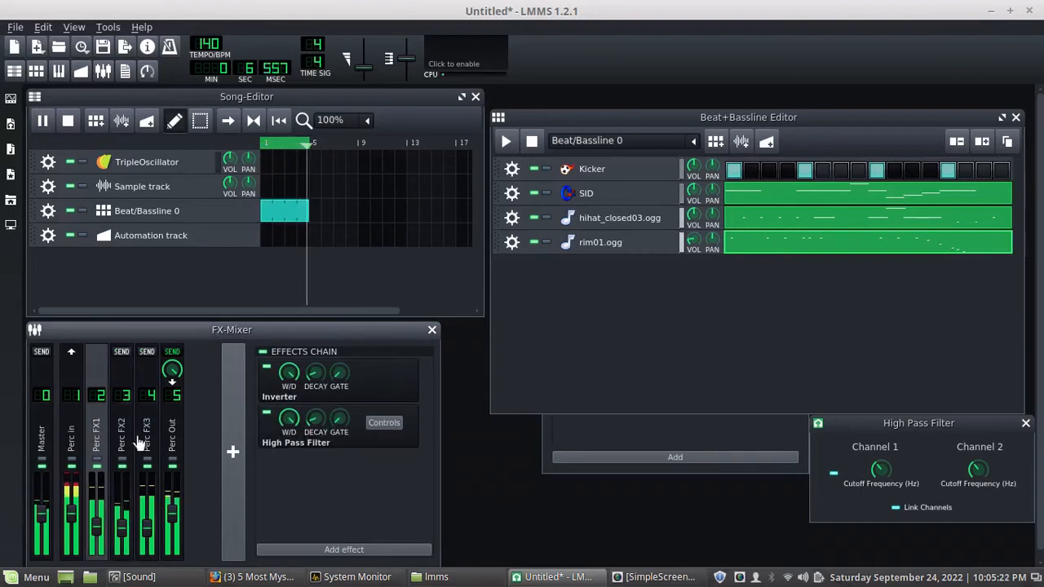
click(124, 443)
Add the Glame Lowpass Filter to the effects chain of the Perc FX3 channel.
click(141, 439)
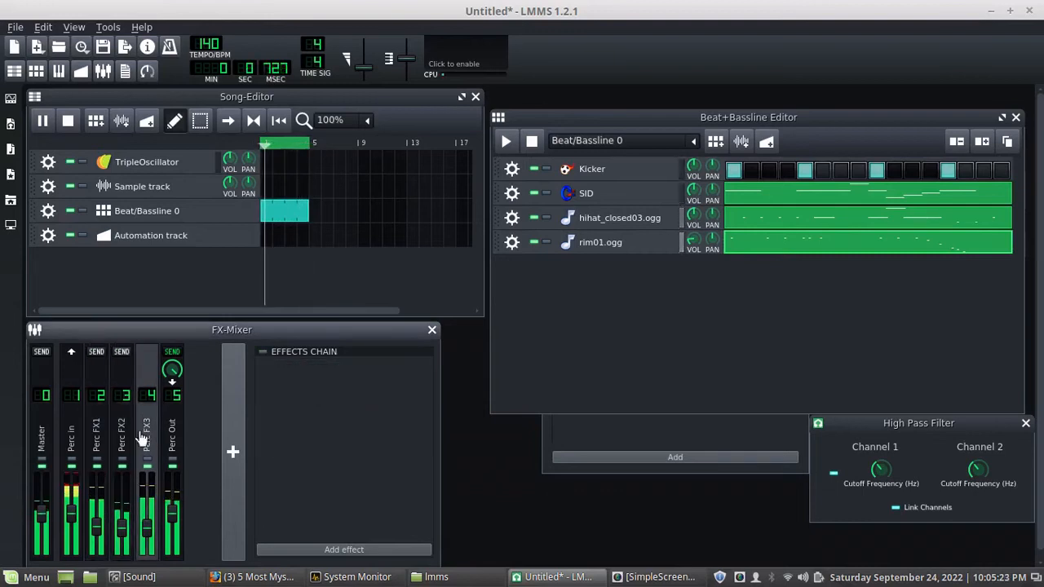
click(305, 548)
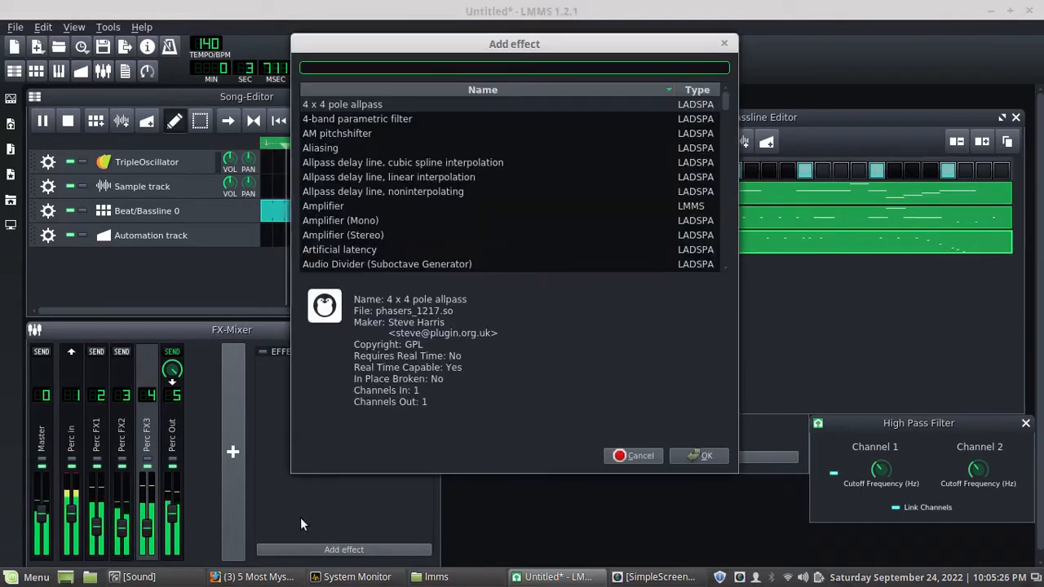
text(ba)
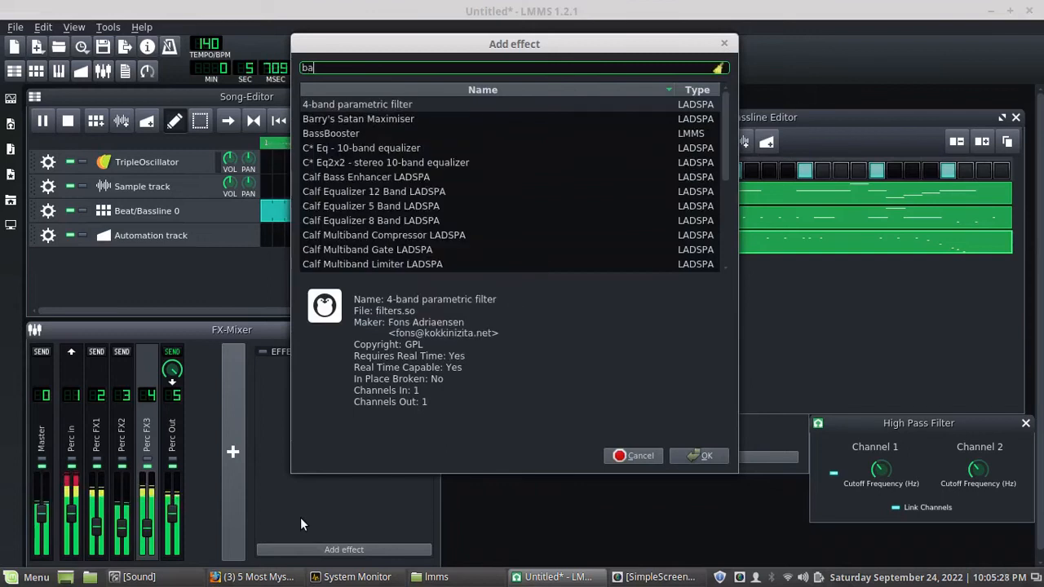
key(BackSpace)
key(BackSpace)
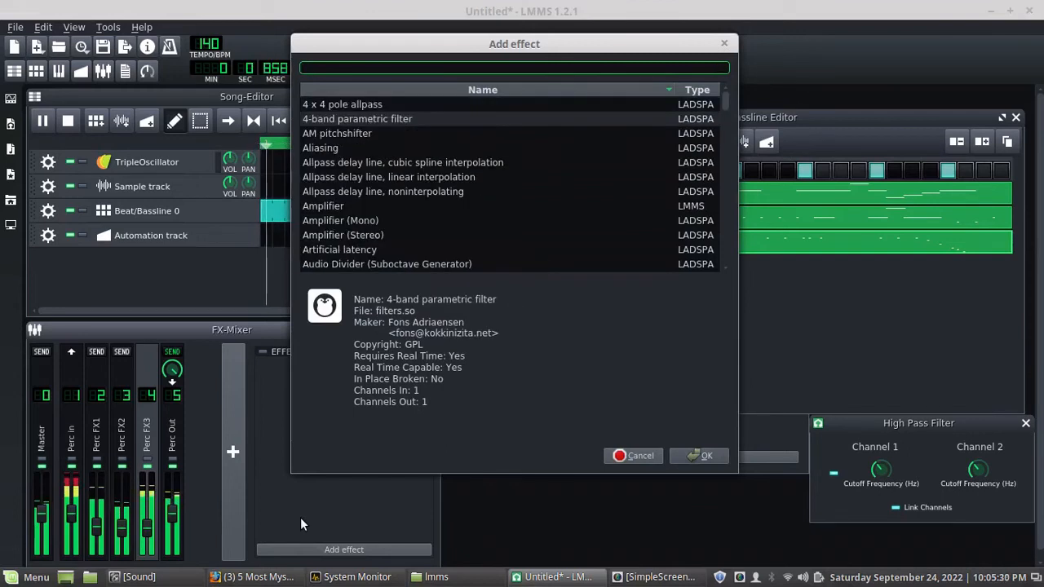
text(cu)
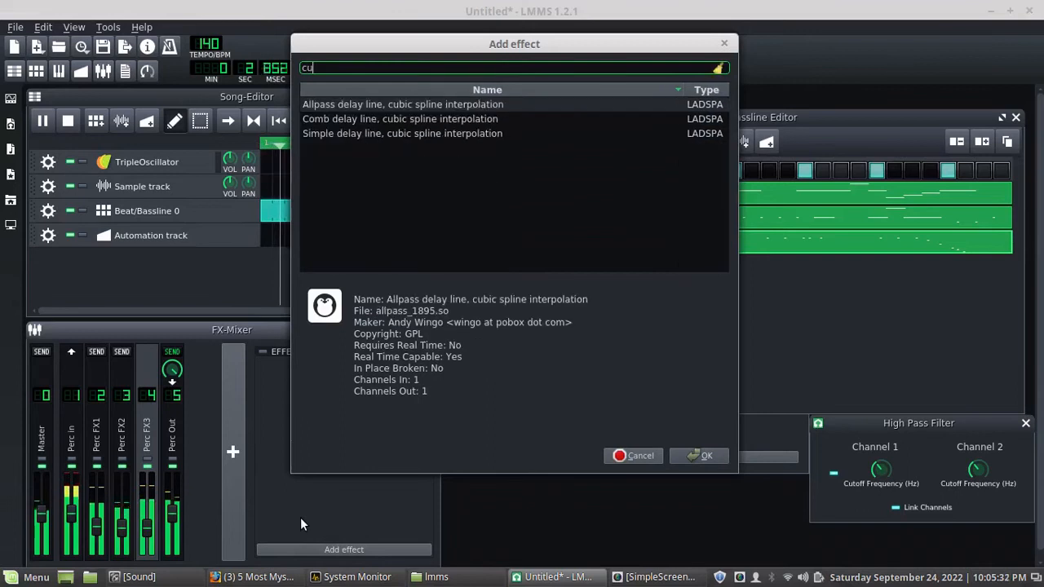
key(BackSpace)
key(BackSpace)
text(low)
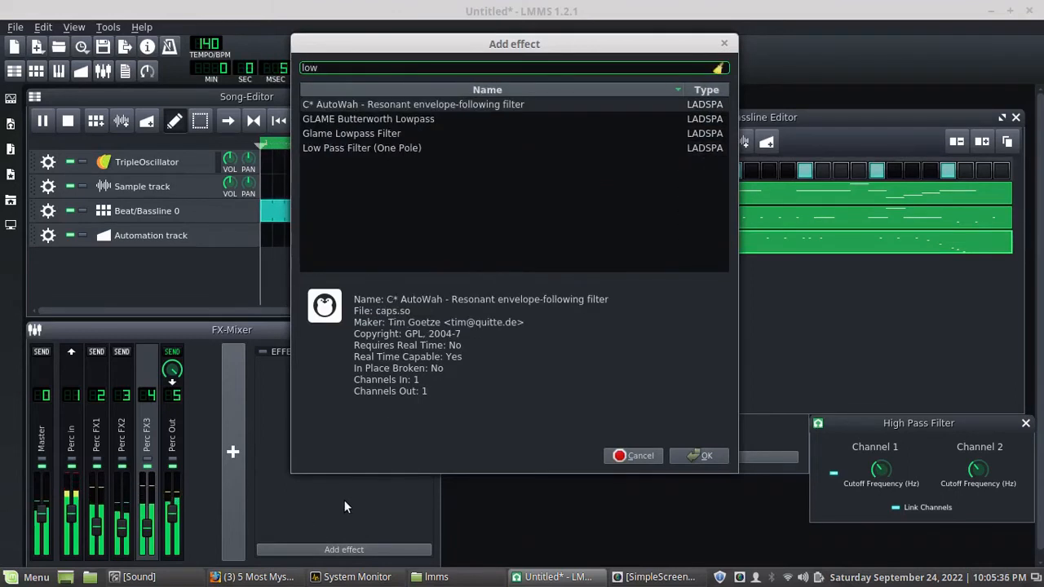
click(378, 132)
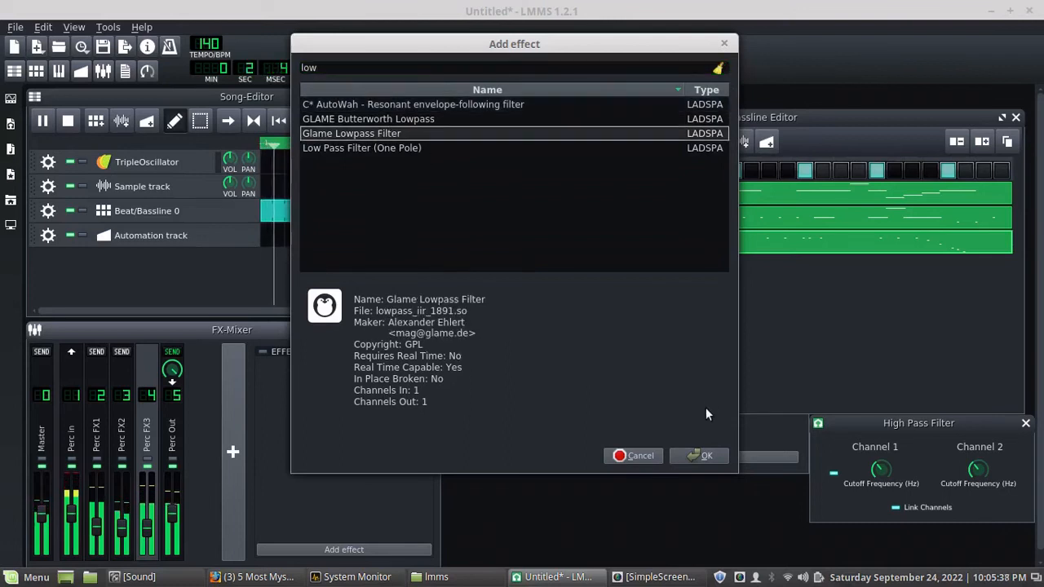
click(699, 456)
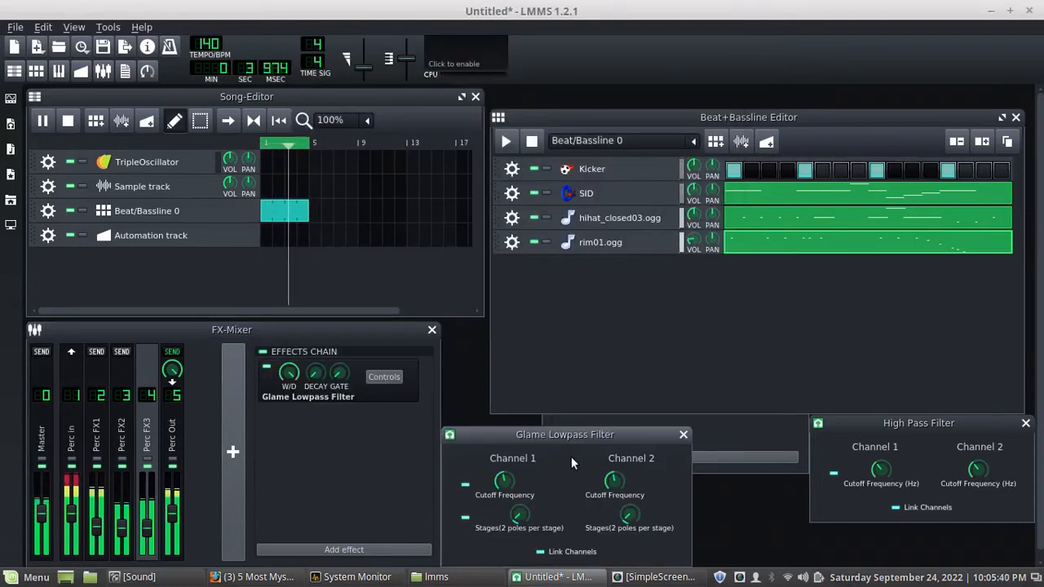
Lower the cutoff frequency and raise the stages of the Glame Lowpass Filter, balancing the result with the Perc FX3 fader.
drag(503, 486, 520, 527)
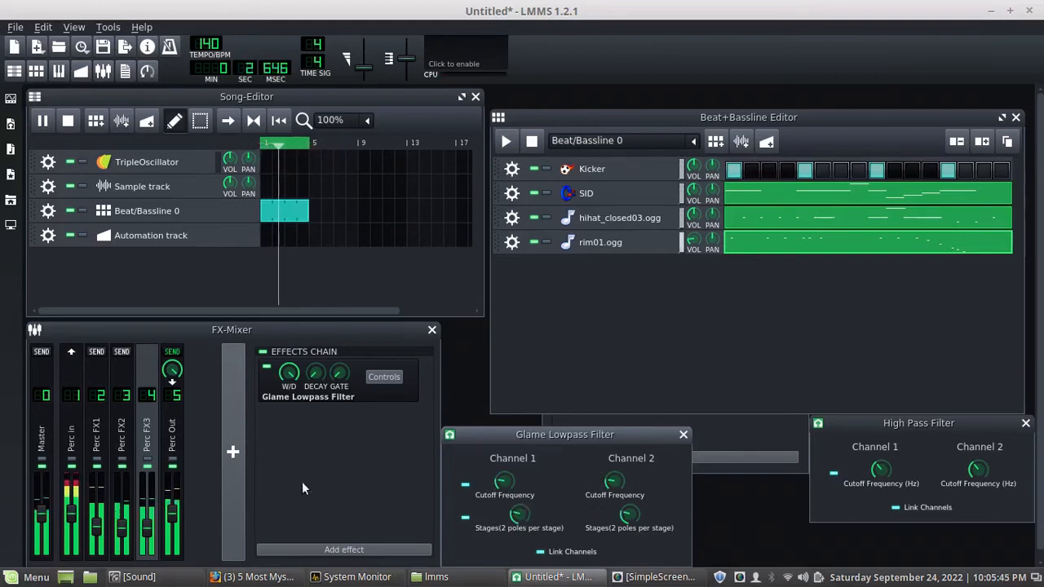
click(147, 526)
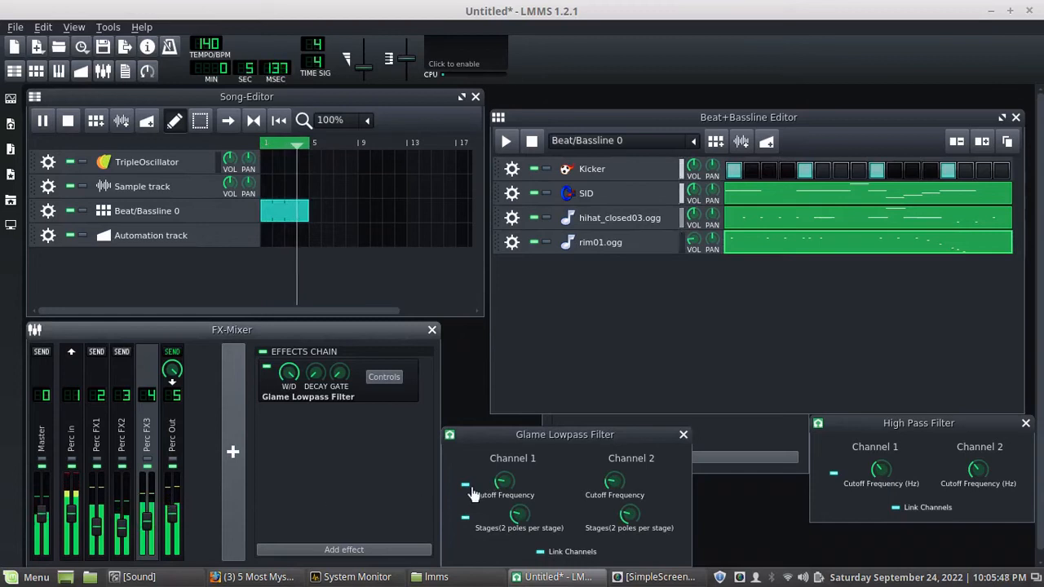
drag(505, 481, 447, 495)
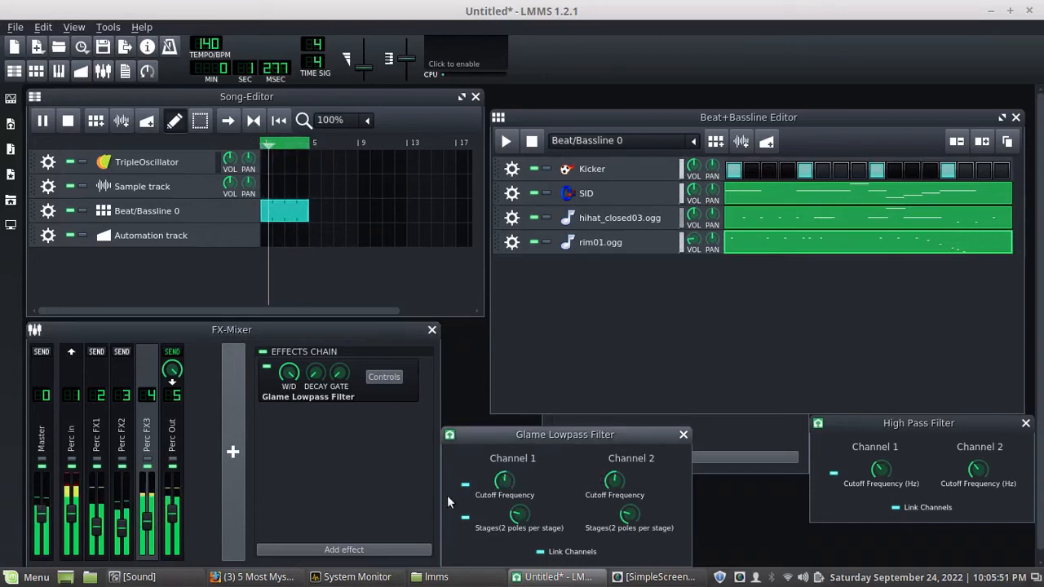
click(149, 526)
mouse_move(505, 481)
mouse_down()
mouse_move(505, 495)
mouse_move(504, 484)
mouse_up()
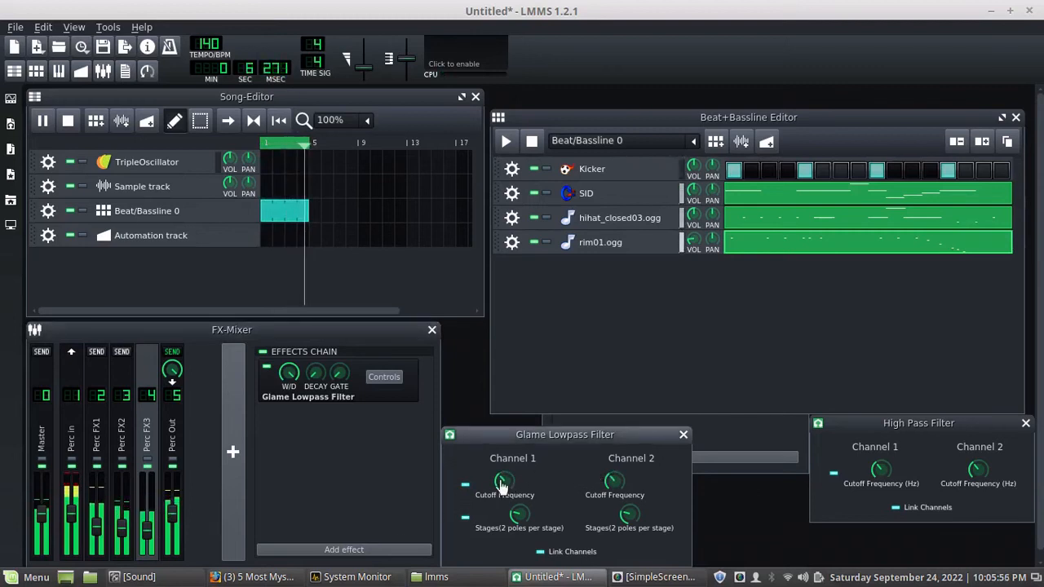
Raise the Perc FX3 volume fader and slightly increase the decay of its Glame Lowpass Filter.
drag(149, 534, 148, 522)
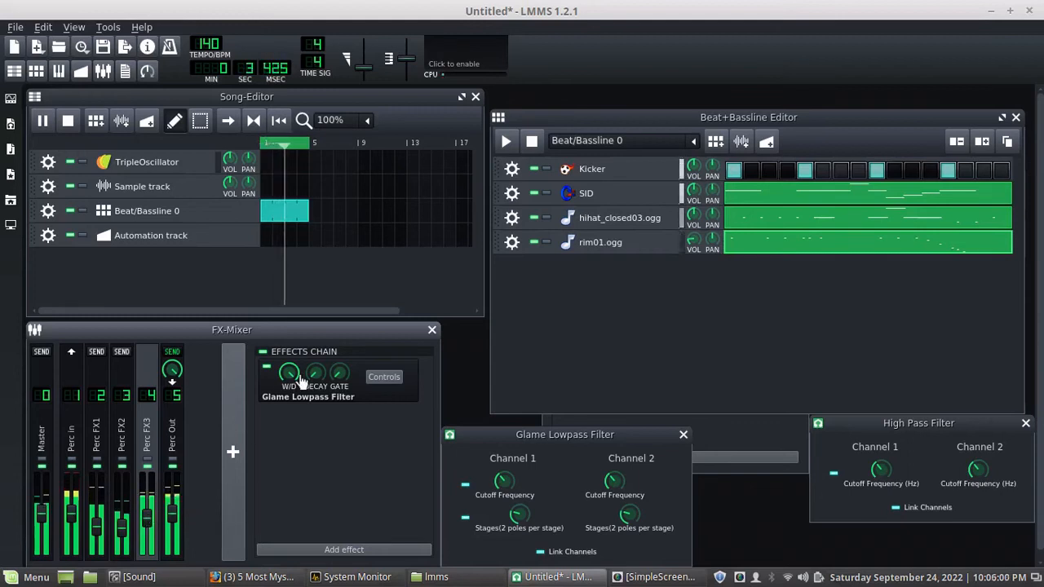
drag(315, 373, 314, 374)
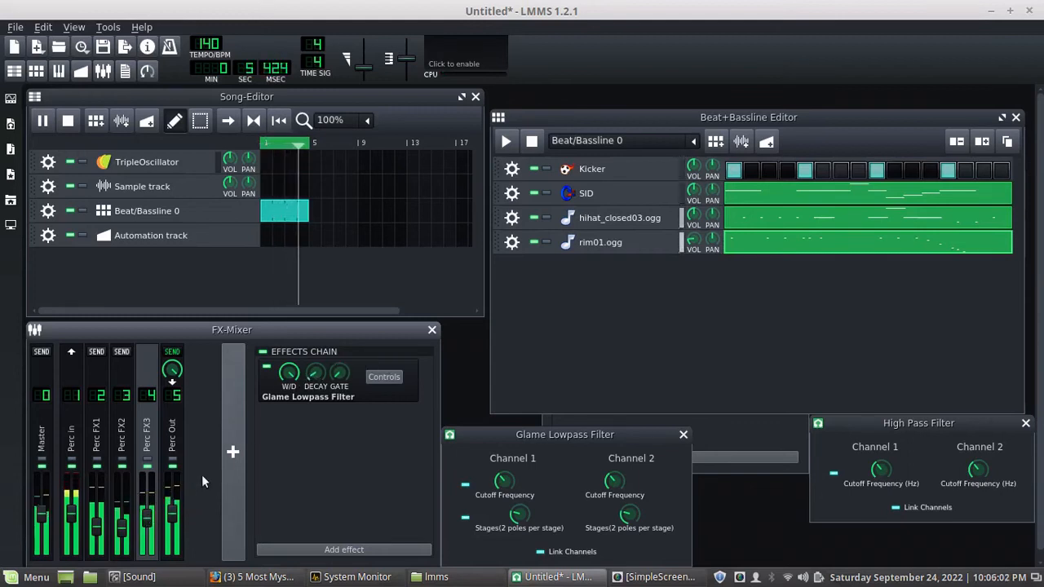
drag(151, 515, 149, 508)
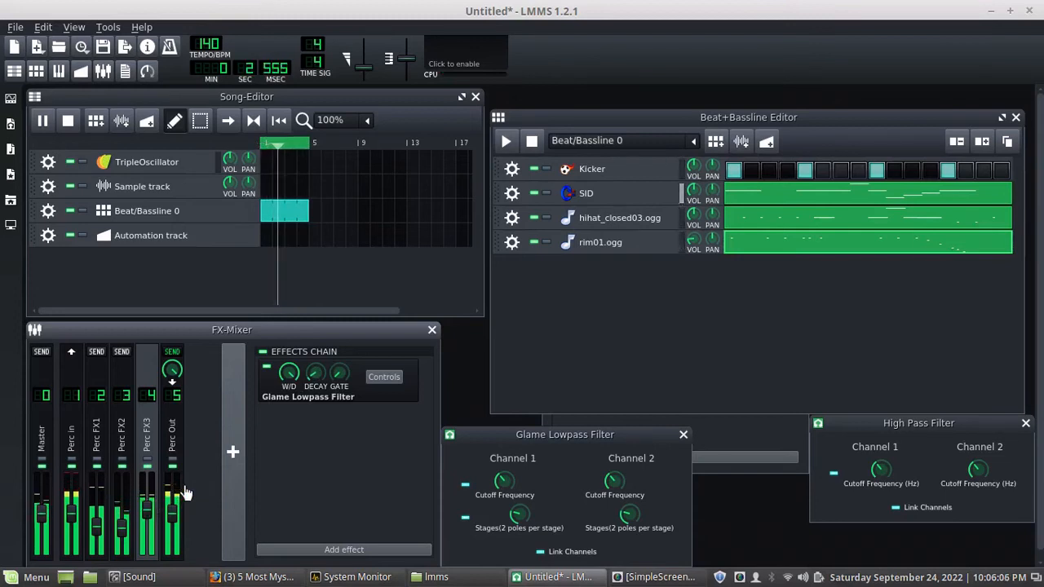
Try different stage counts on the Glame Lowpass Filter and set its stages to 2.
click(518, 523)
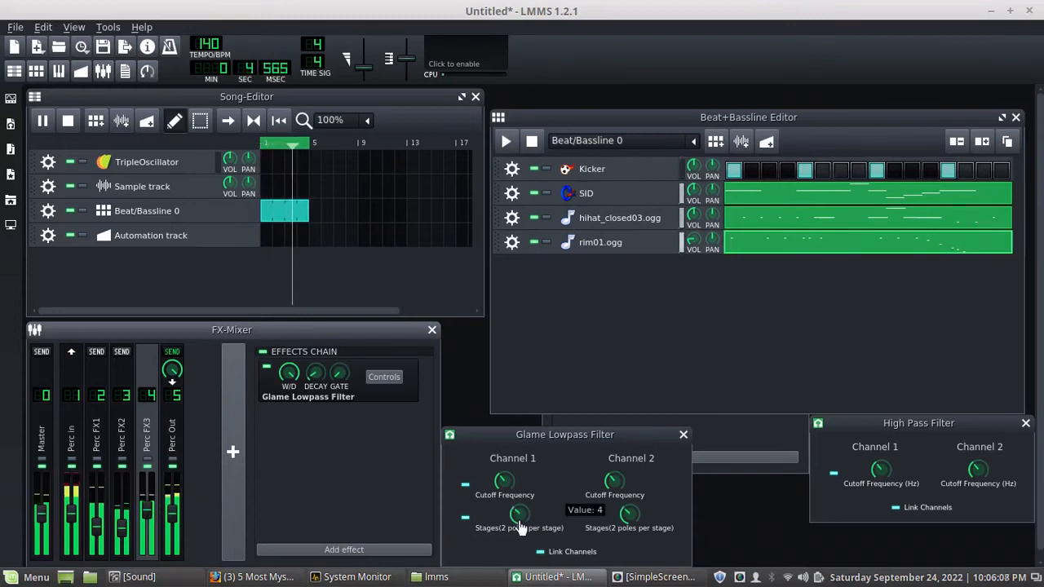
scroll(519, 523, down, 1)
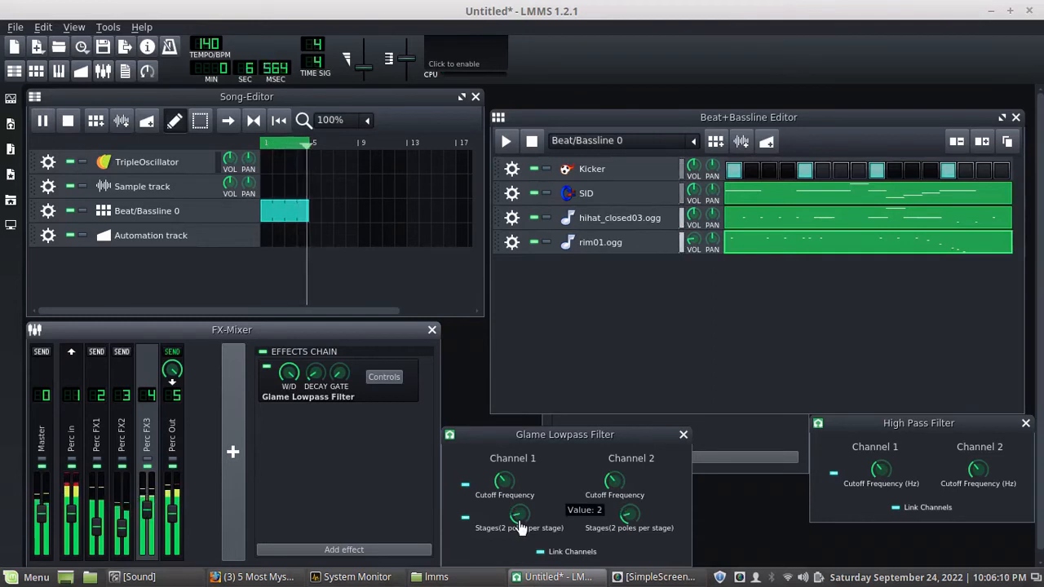
scroll(518, 526, up, 1)
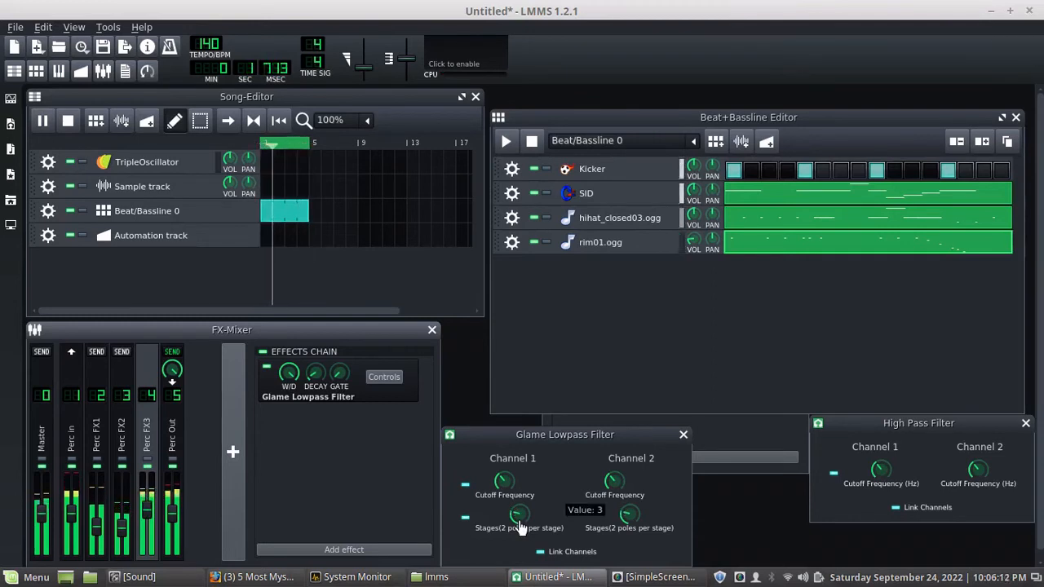
scroll(519, 526, down, 1)
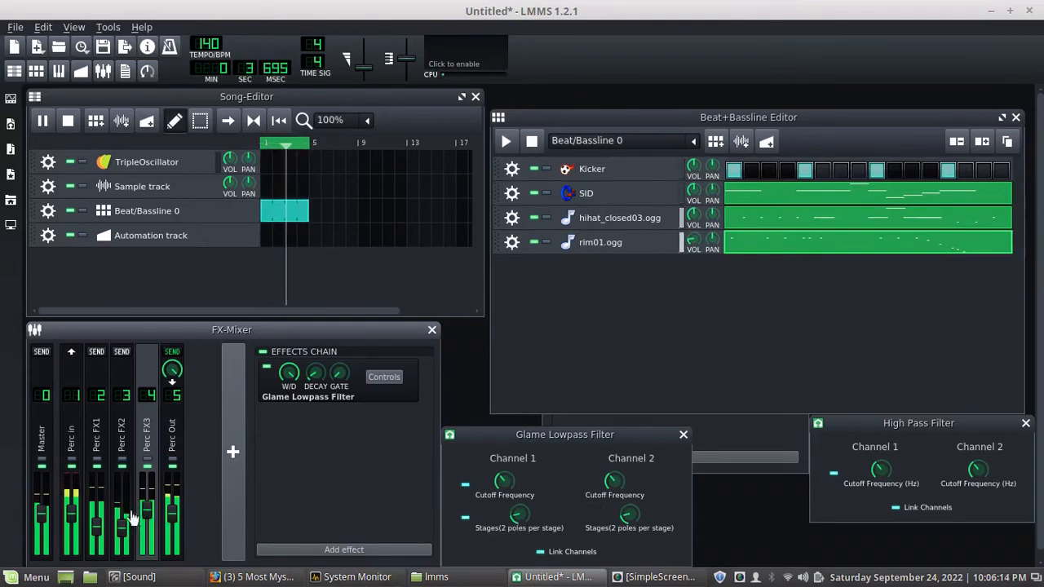
Reduce the wet level of C* Plate2x2 on Perc FX2 to 0.7 and raise that channel's volume fader slightly.
click(97, 444)
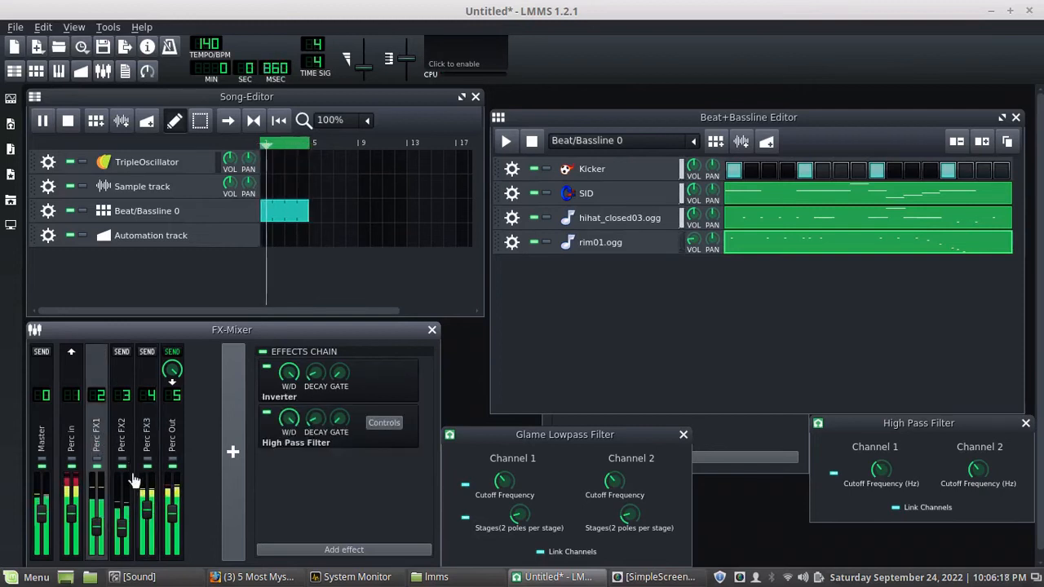
click(122, 444)
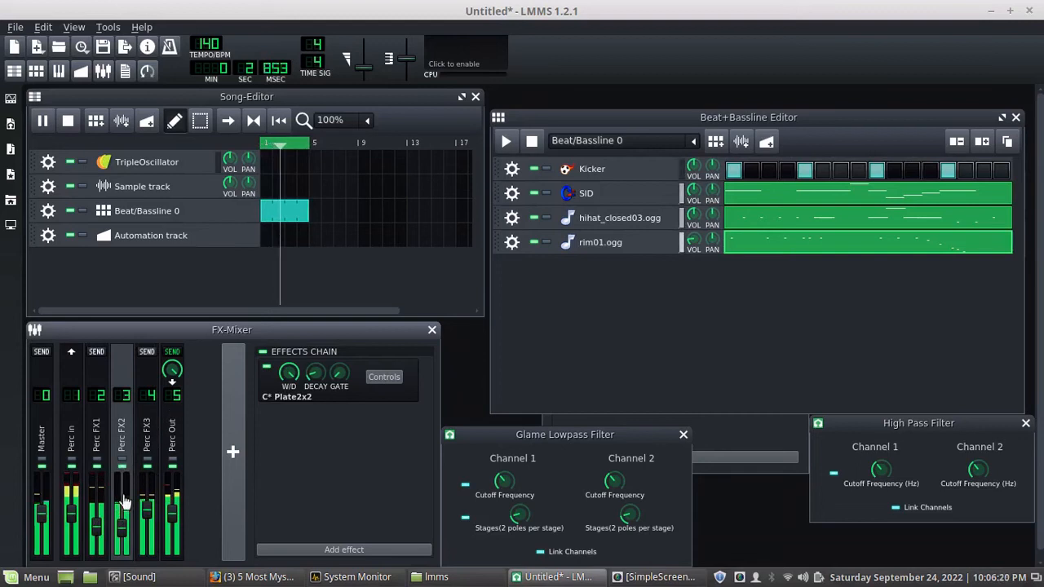
mouse_move(288, 373)
mouse_down()
mouse_move(289, 384)
mouse_move(289, 372)
mouse_up()
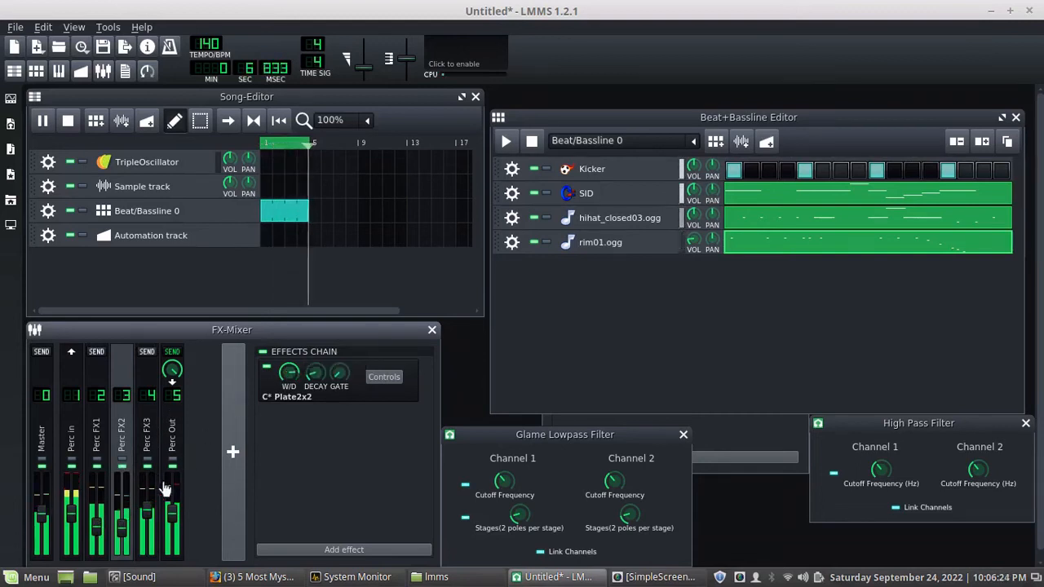
click(293, 387)
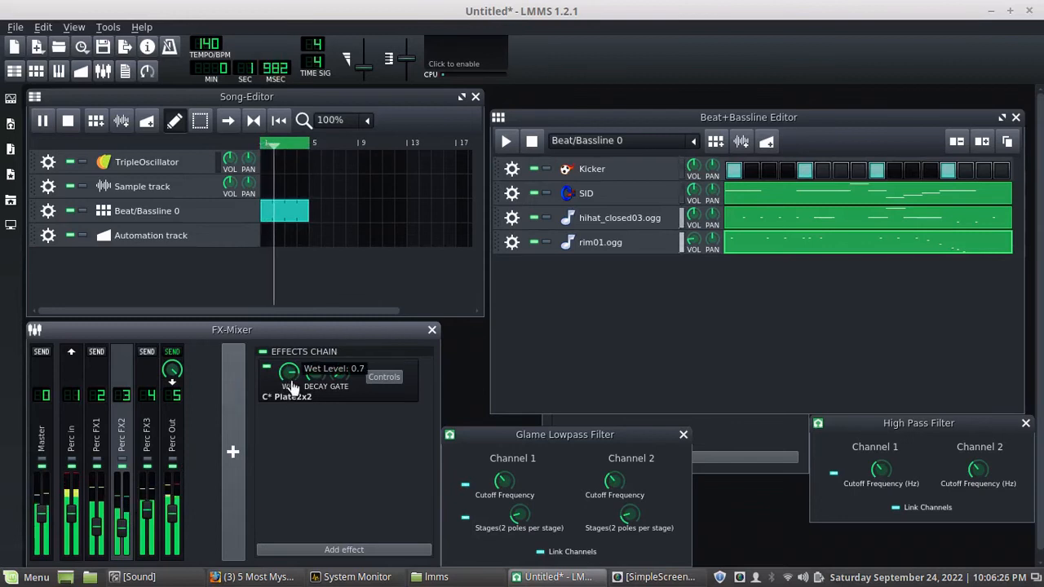
click(125, 530)
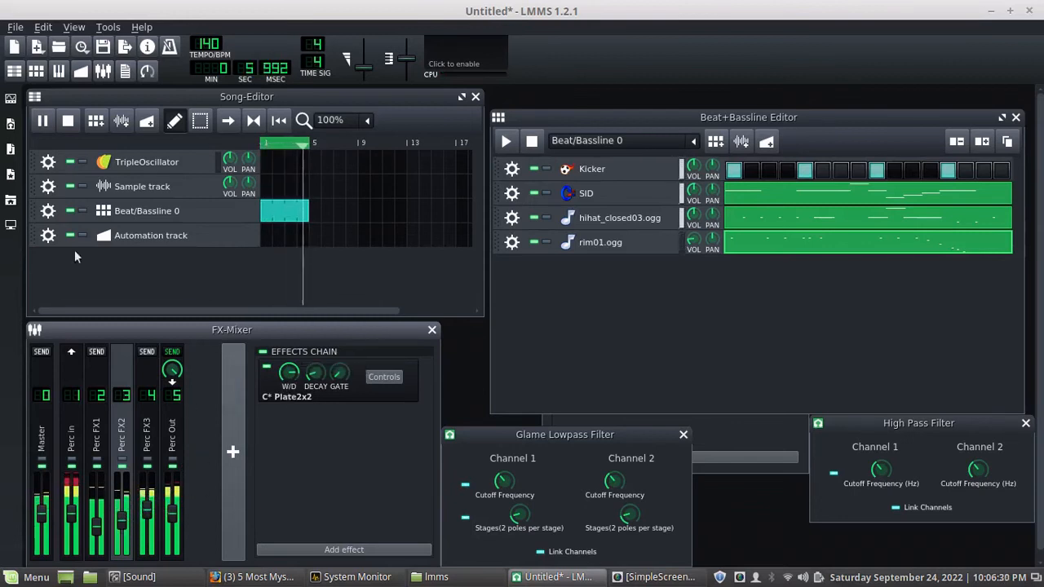
Stop playback and add the native LMMS Equalizer to the effects chain of Perc Out.
click(69, 120)
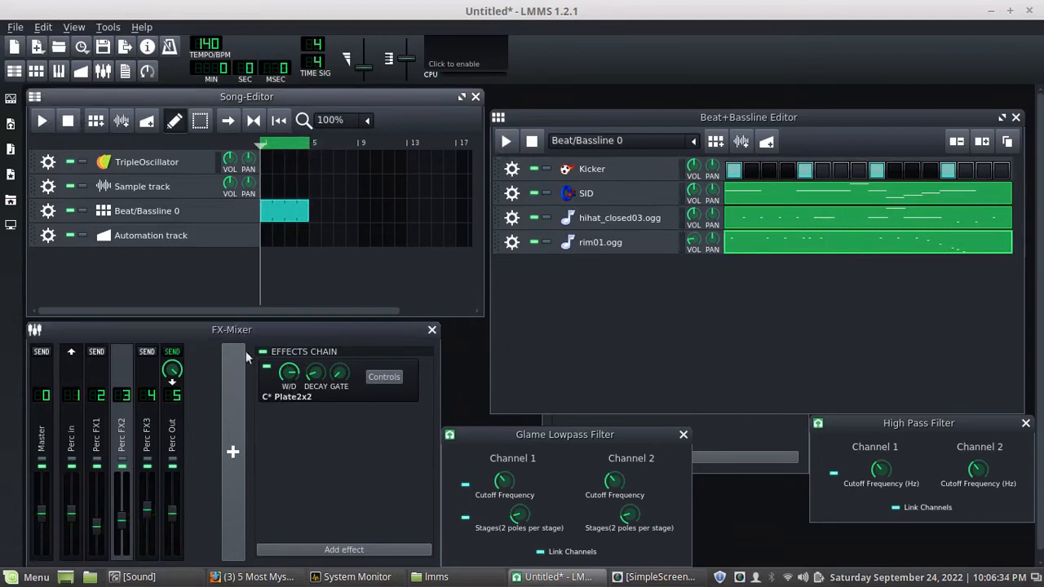
click(178, 449)
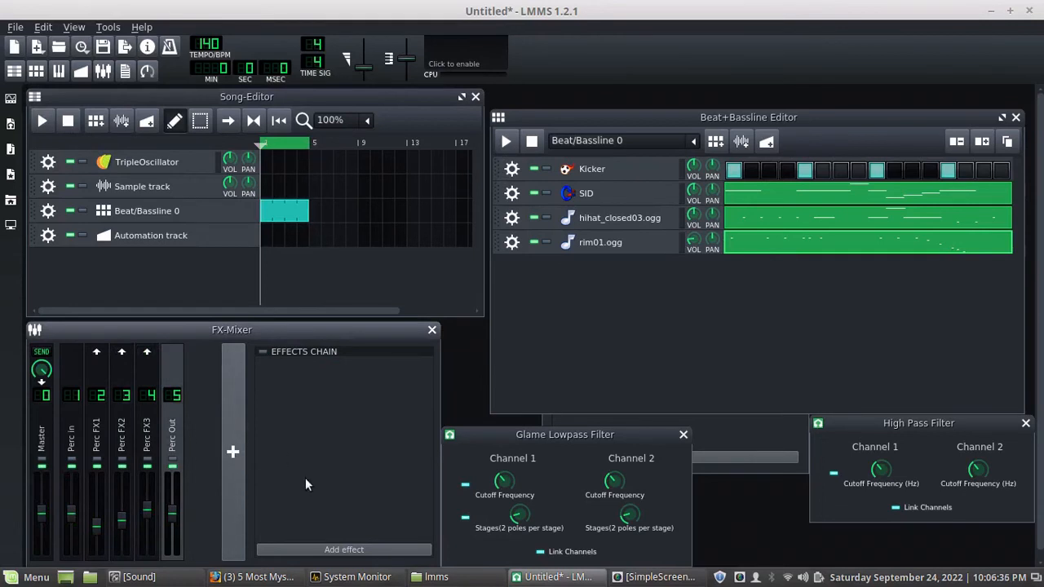
click(334, 549)
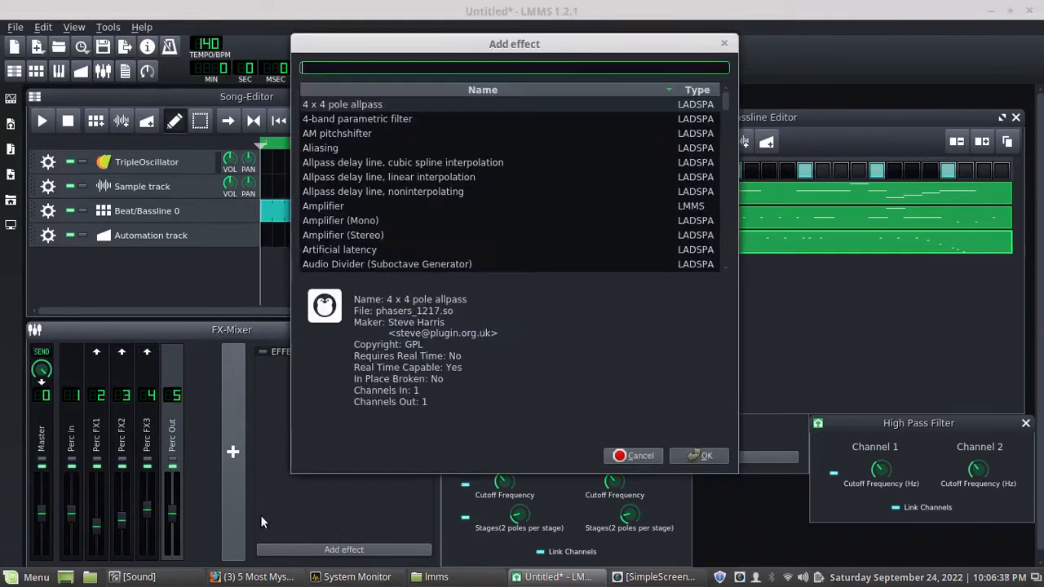
text(eq)
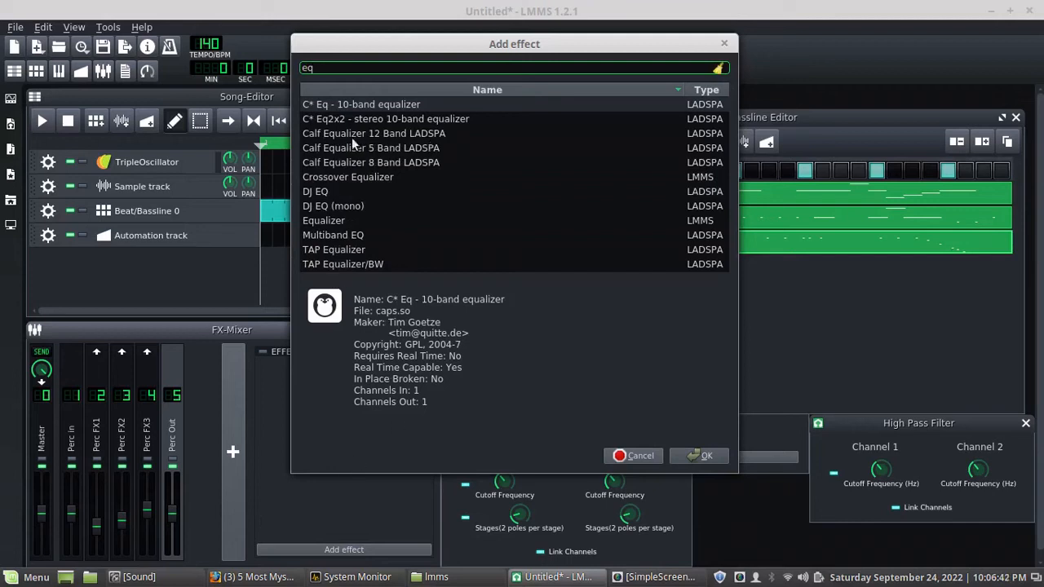
click(333, 222)
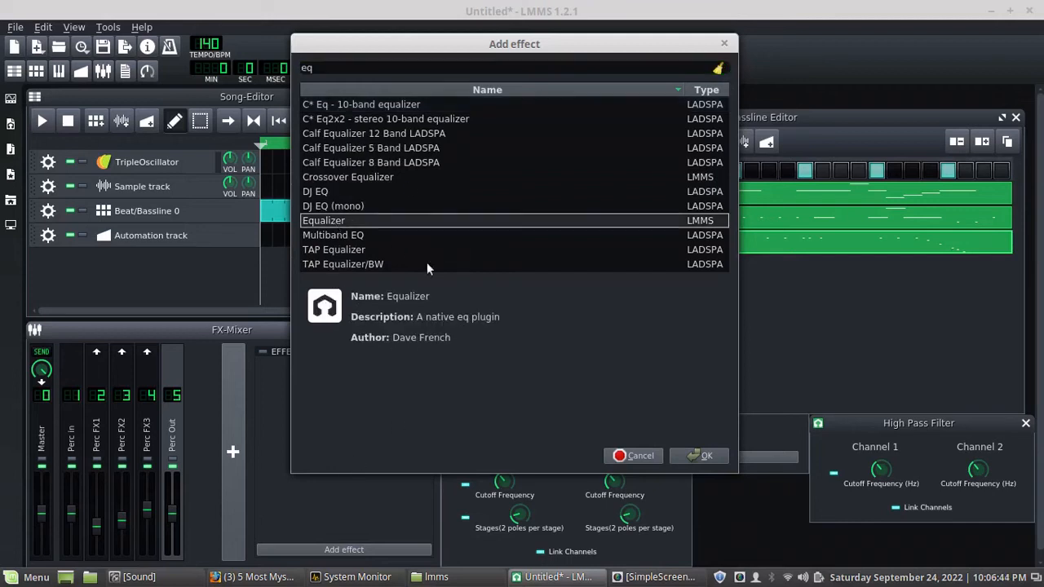
click(682, 455)
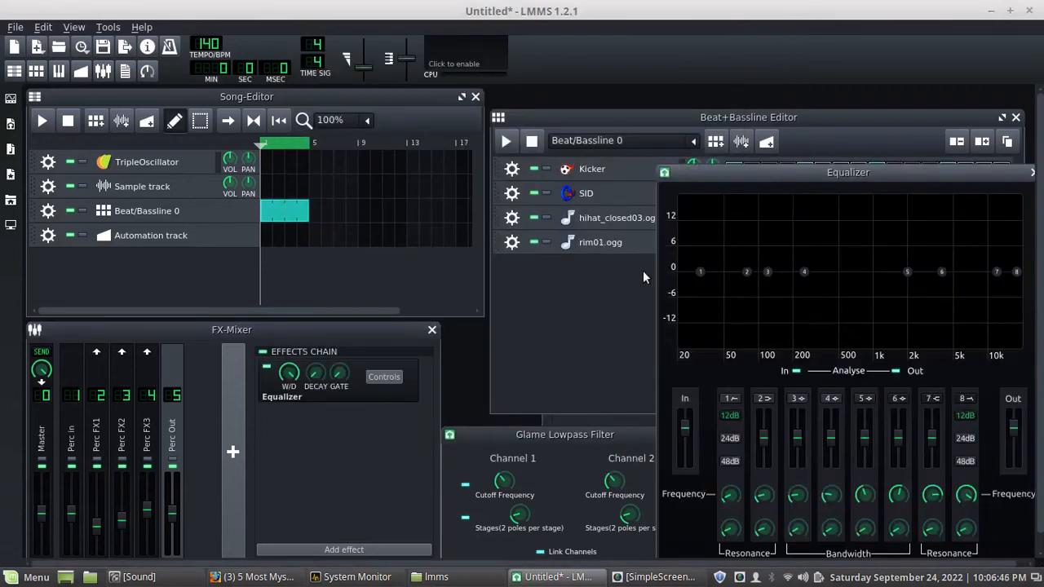
During playback, shape Perc Out's equalizer with a low cut, a low-shelf boost at about 85 Hz, a high cut, and a band 3 peak at about 271 Hz.
click(42, 120)
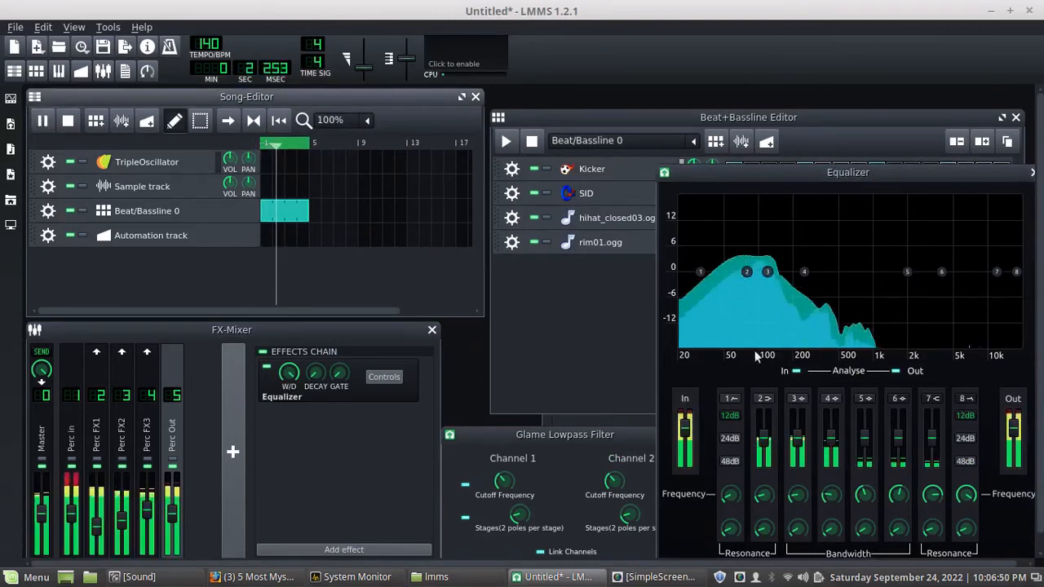
mouse_move(743, 276)
drag(746, 274, 716, 271)
drag(1012, 266, 893, 296)
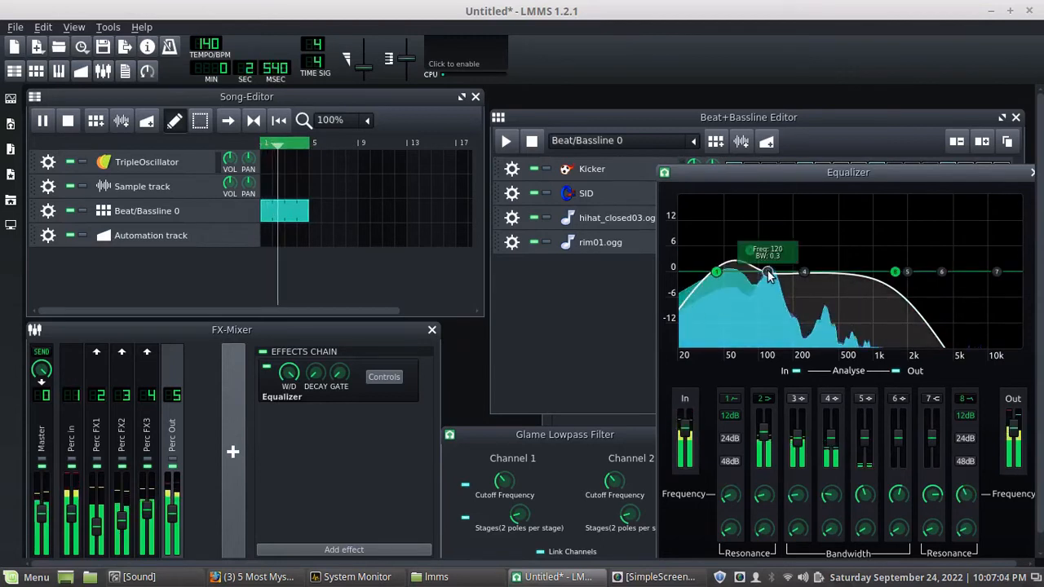
mouse_move(808, 272)
mouse_down()
mouse_move(820, 272)
mouse_move(800, 267)
mouse_move(809, 263)
mouse_up()
scroll(808, 264, up, 3)
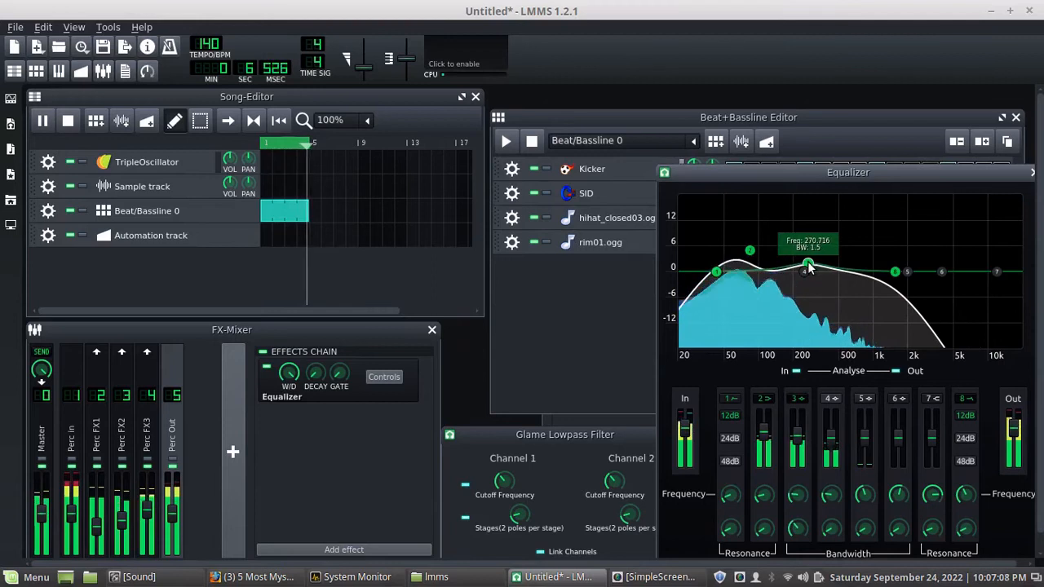
Refine the equalizer's low end: low cut at about 46 Hz, shelf resonance to 0.65, shelf slightly lower, band 3 at about 205 Hz.
mouse_move(715, 276)
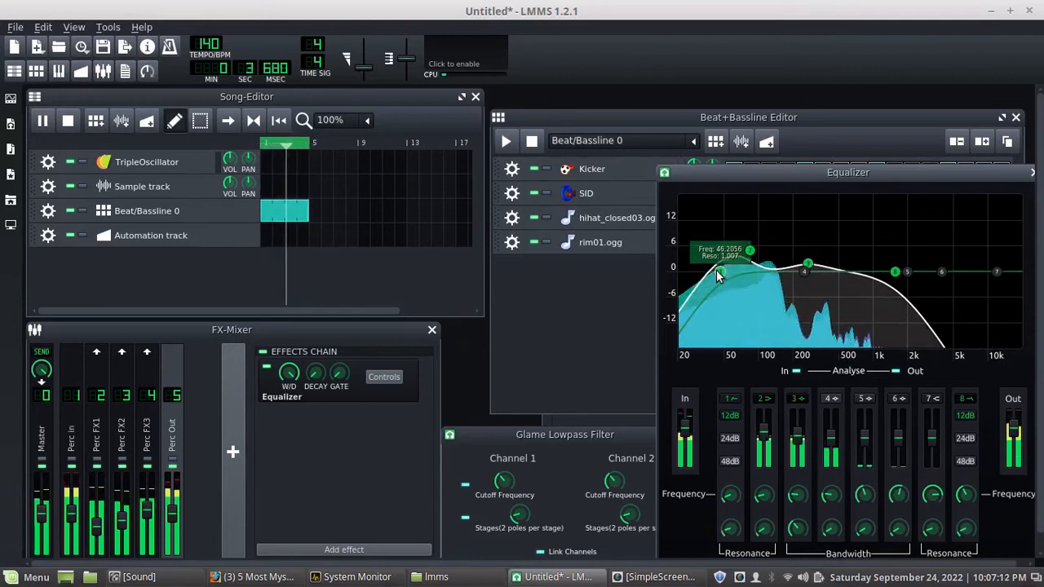
mouse_move(757, 255)
scroll(757, 254, down, 7)
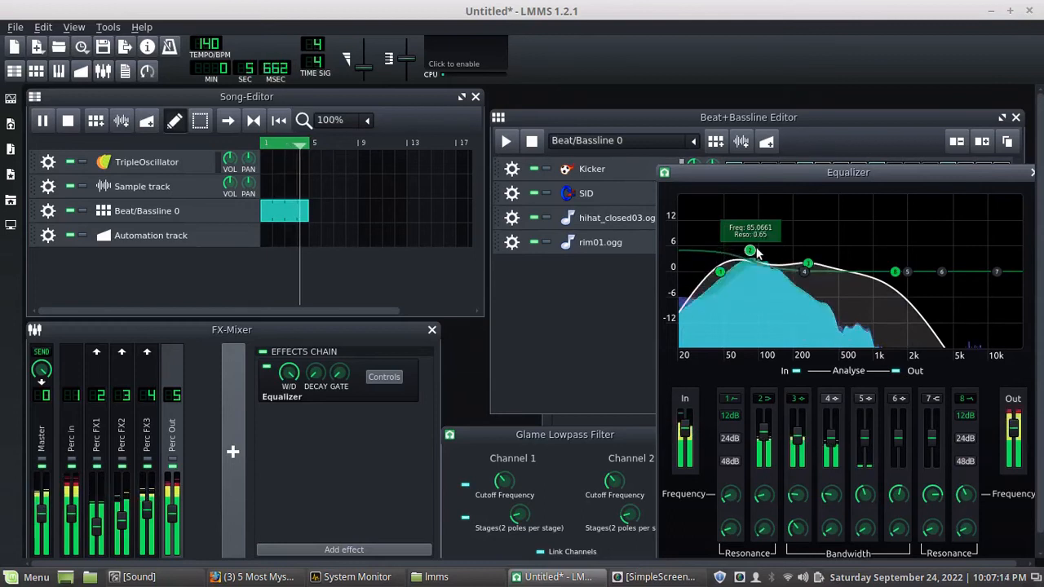
drag(756, 249, 746, 246)
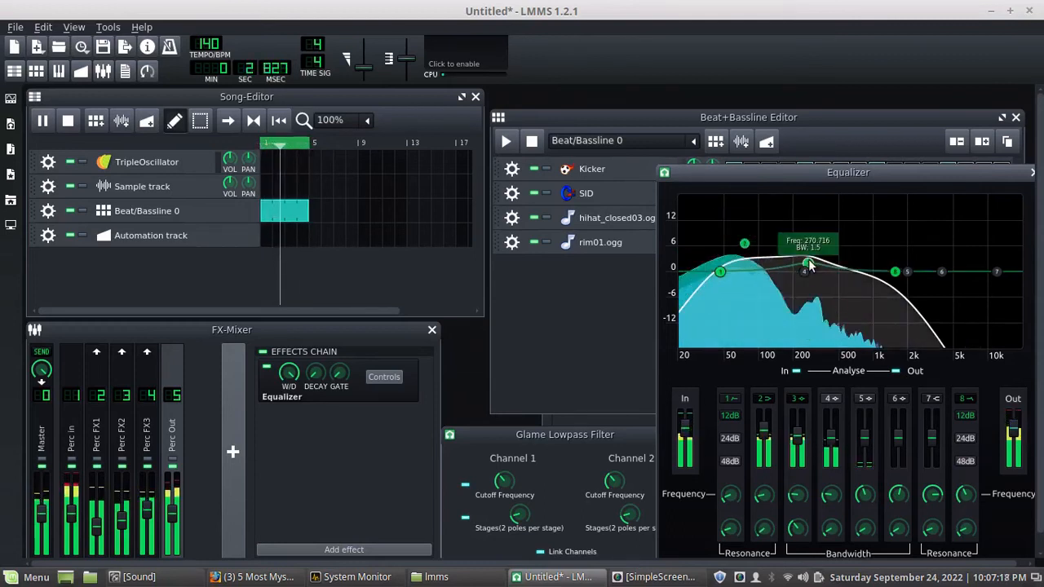
drag(808, 264, 792, 266)
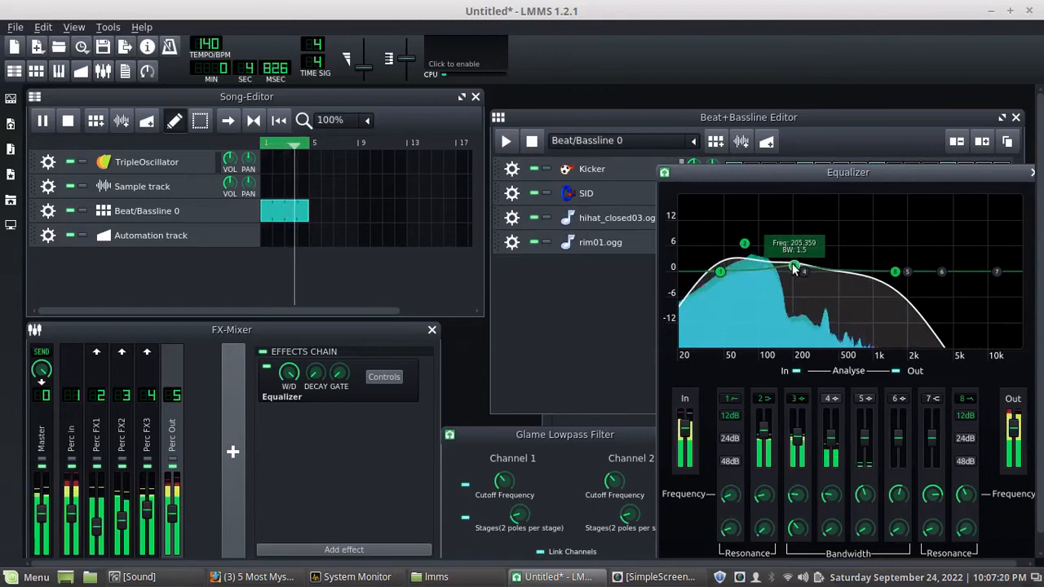
Turn off equalizer band 3 and move the low-shelf boost up to about 250 Hz, adjusting its resonance.
click(800, 399)
drag(744, 243, 803, 245)
scroll(819, 254, down, 2)
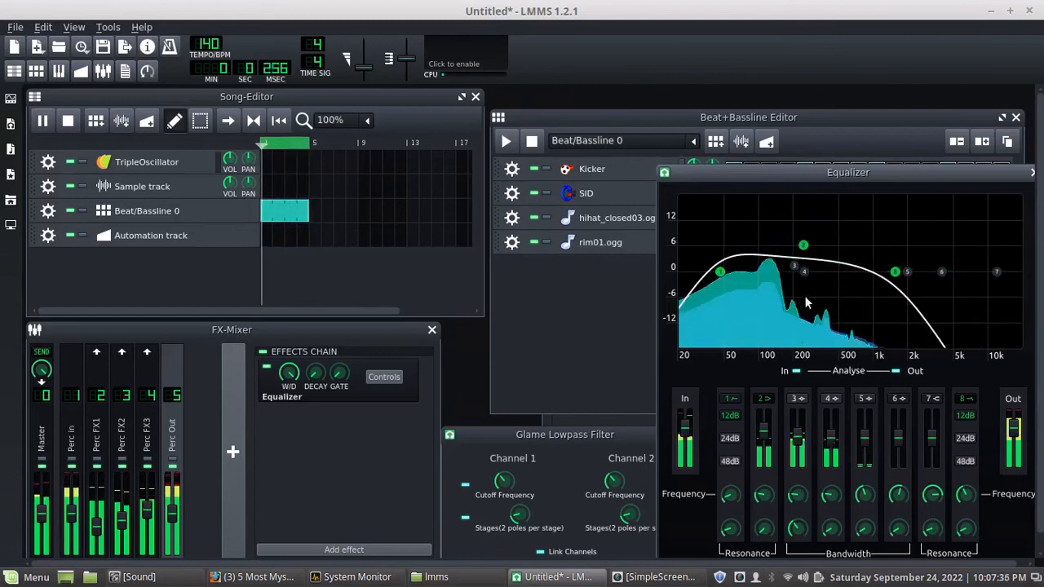
Set the slope of the equalizer's band 8 high cut to 24dB and fine-tune its cutoff and resonance.
click(965, 438)
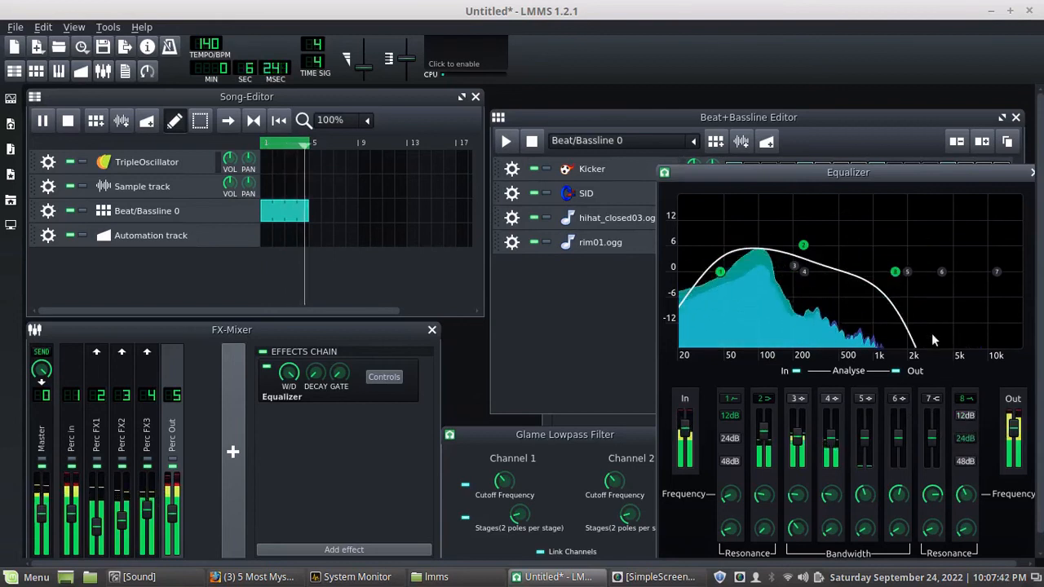
mouse_move(894, 271)
mouse_down()
mouse_move(849, 272)
mouse_move(908, 275)
mouse_up()
scroll(908, 273, down, 3)
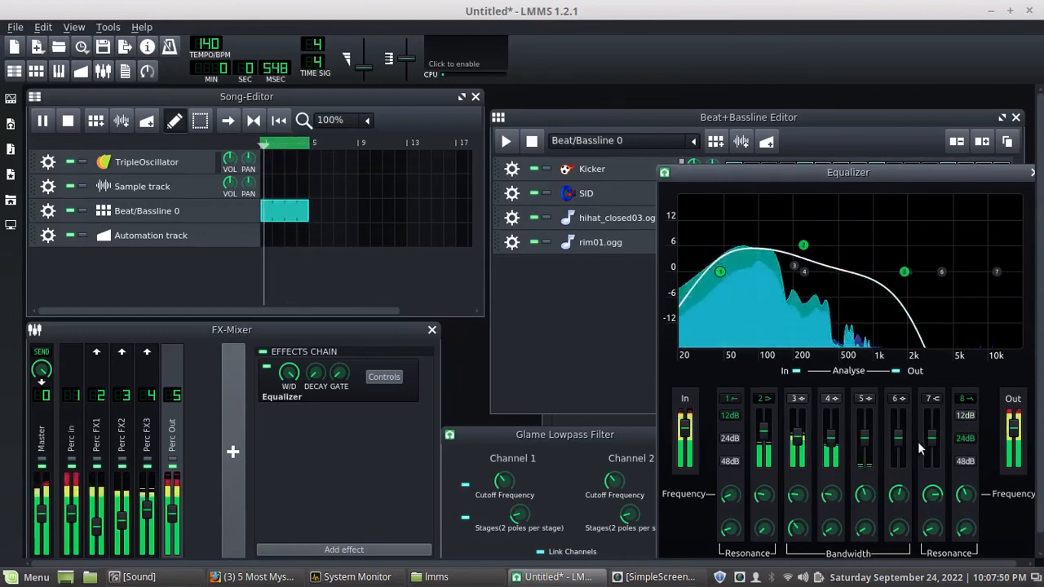
drag(903, 270, 896, 250)
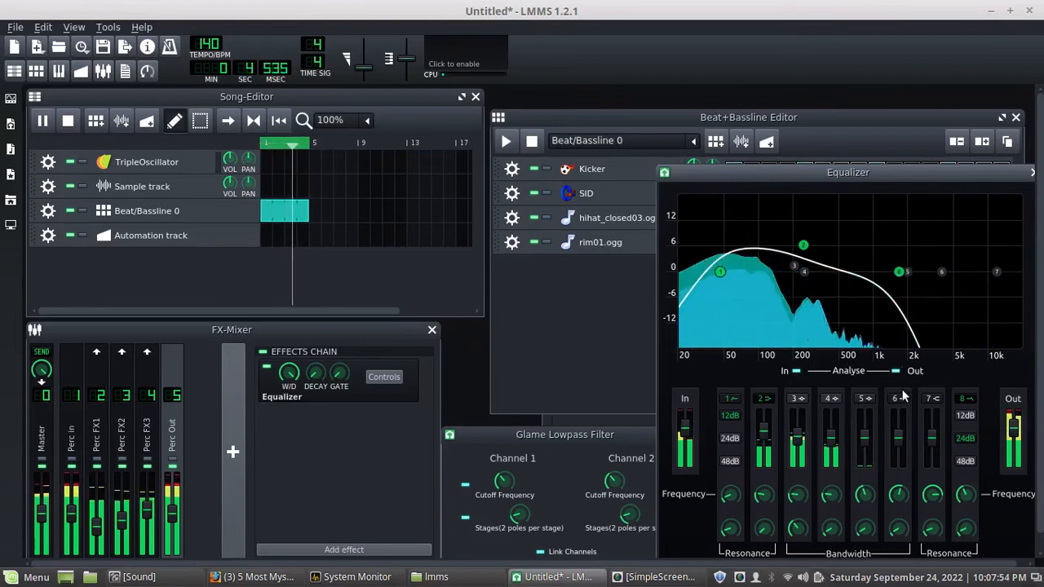
Lower the Perc Out volume fader slightly and stop song playback.
drag(172, 516, 175, 528)
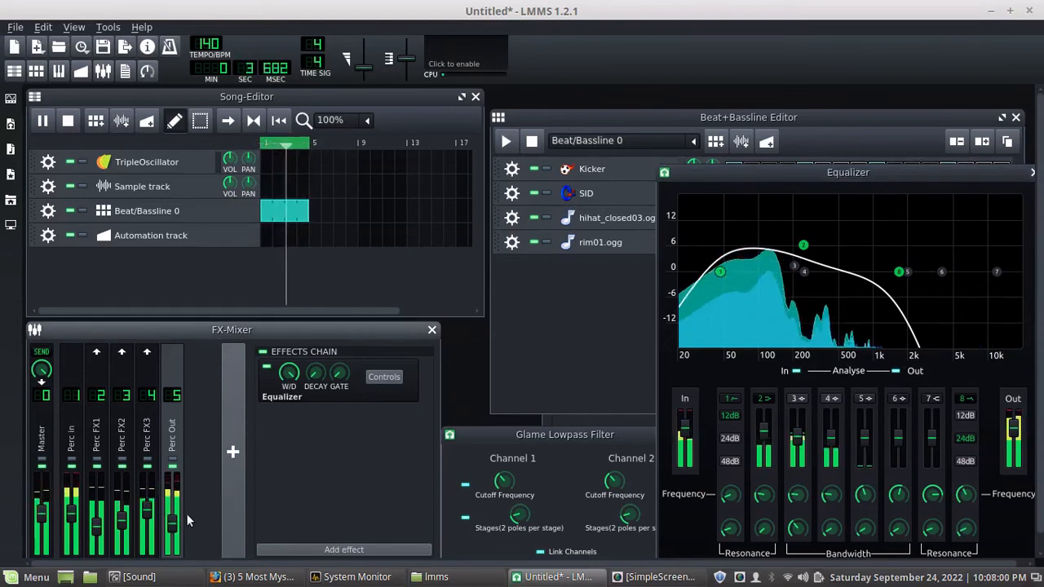
click(68, 121)
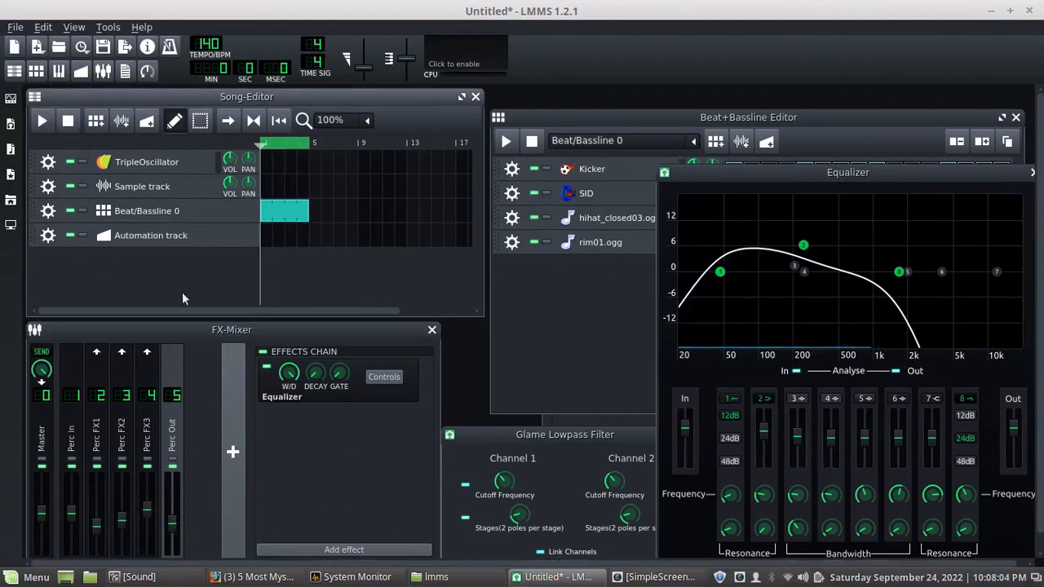
Review the Perc In sends and check the FX channel assigned to Kicker, SID, hihat_closed03.ogg and rim01.ogg.
click(76, 432)
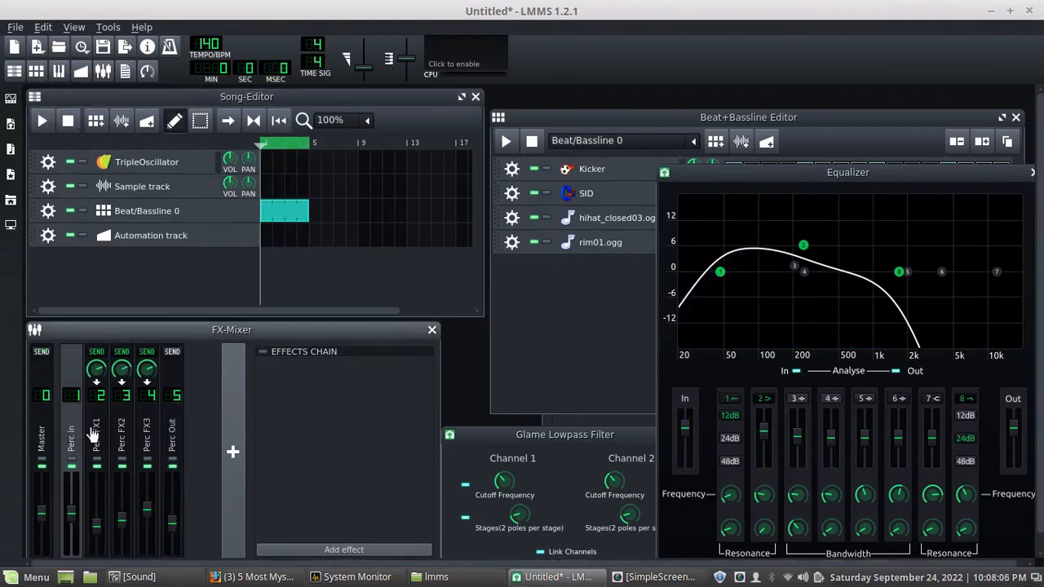
click(95, 434)
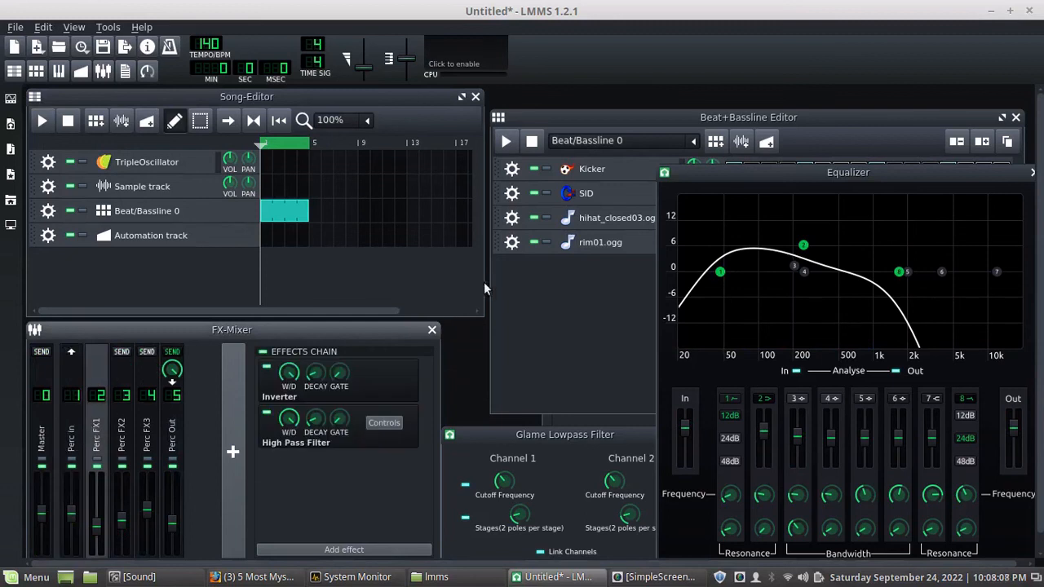
click(596, 172)
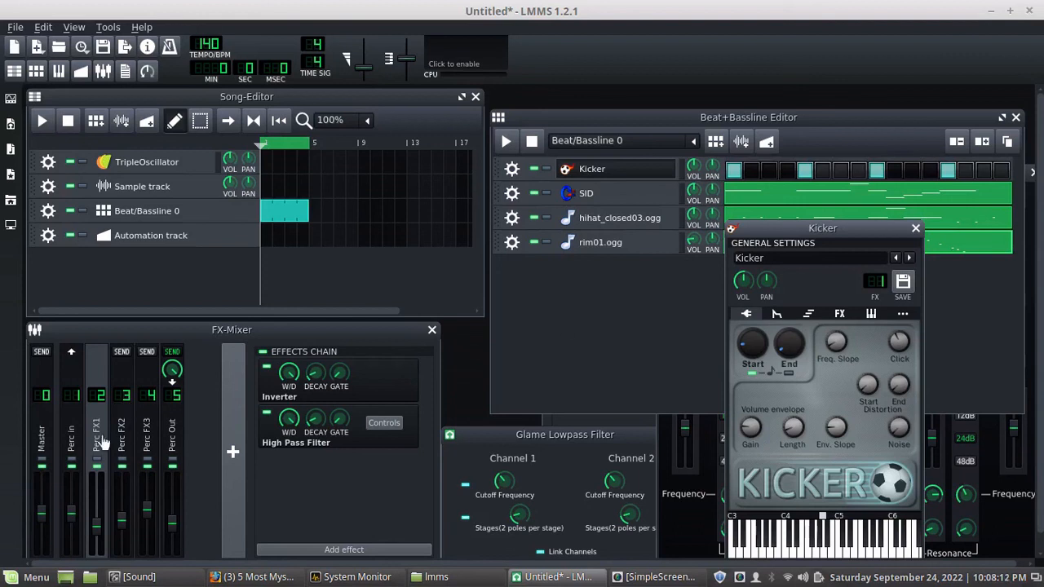
click(75, 439)
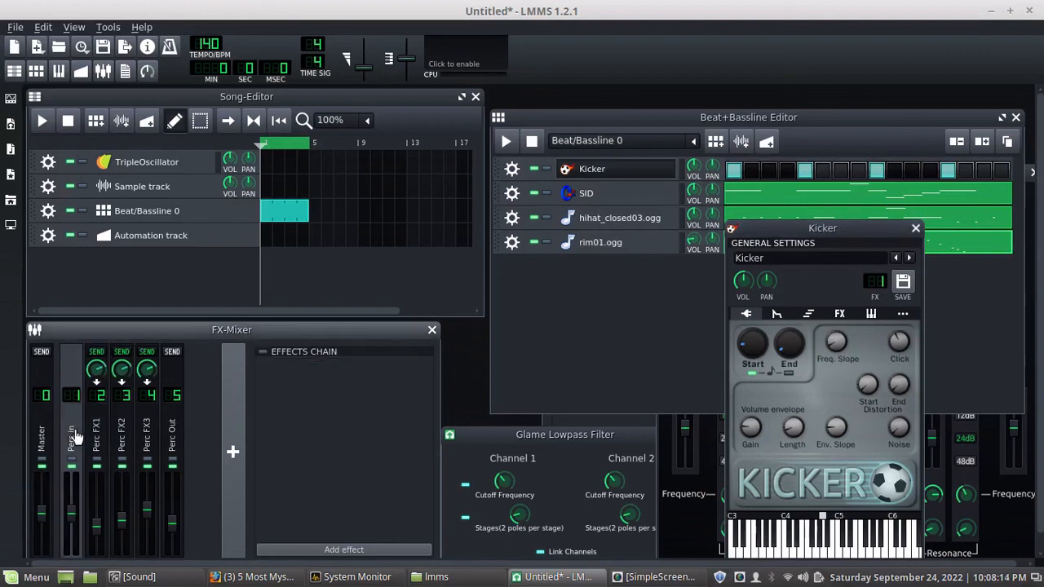
click(602, 194)
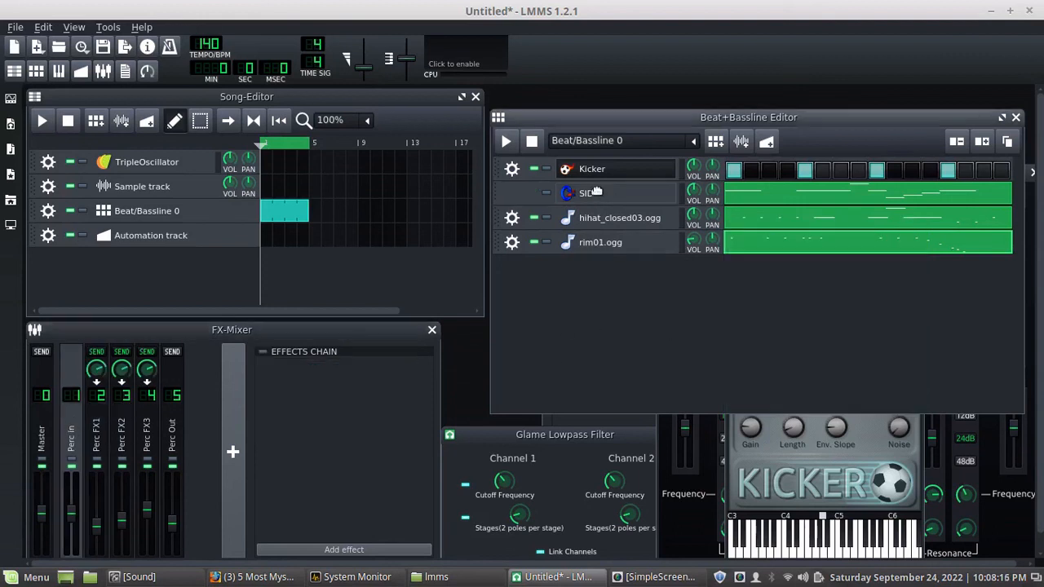
drag(150, 94, 578, 191)
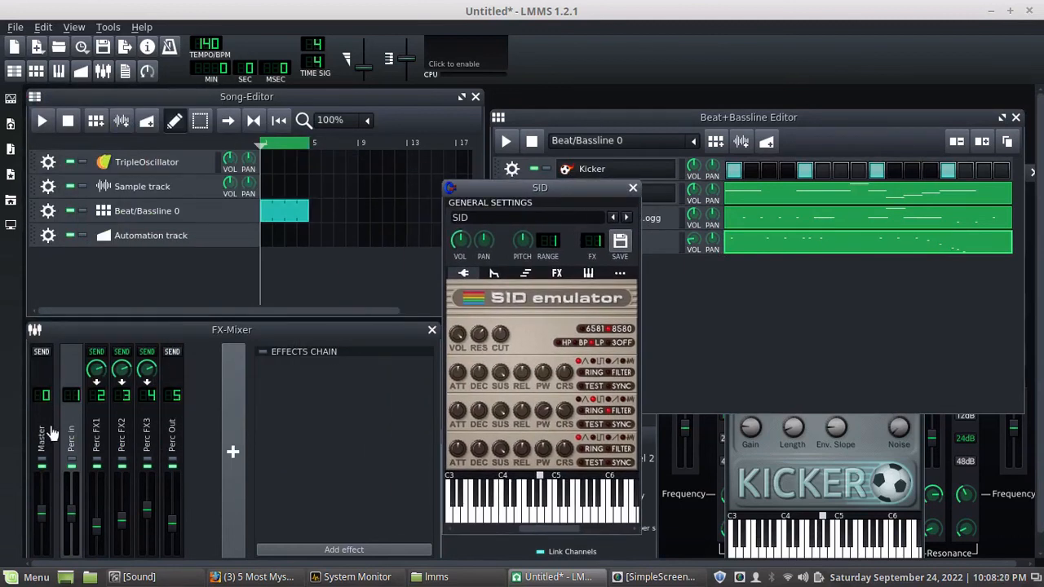
click(632, 190)
click(660, 169)
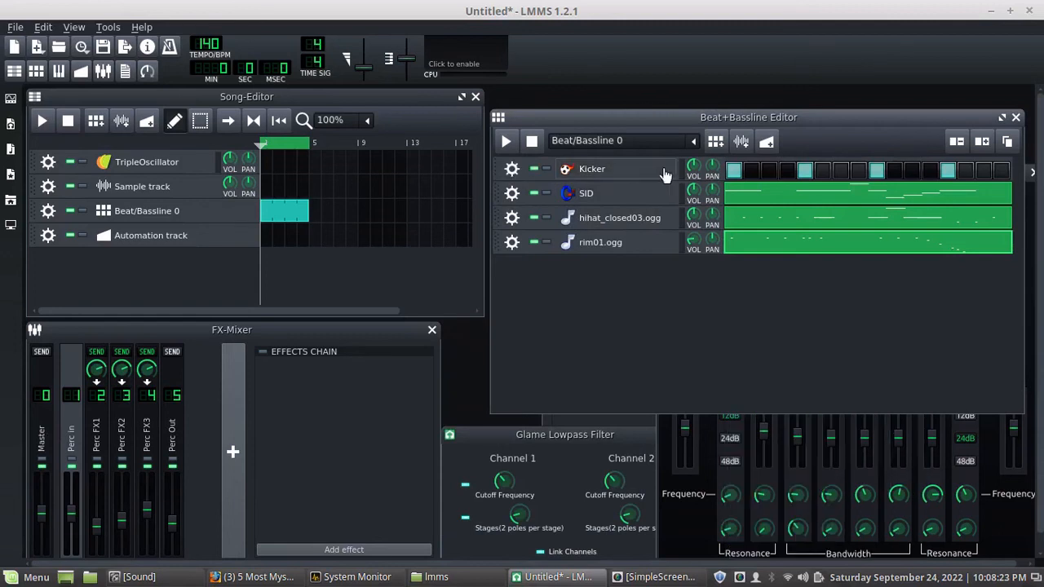
click(622, 220)
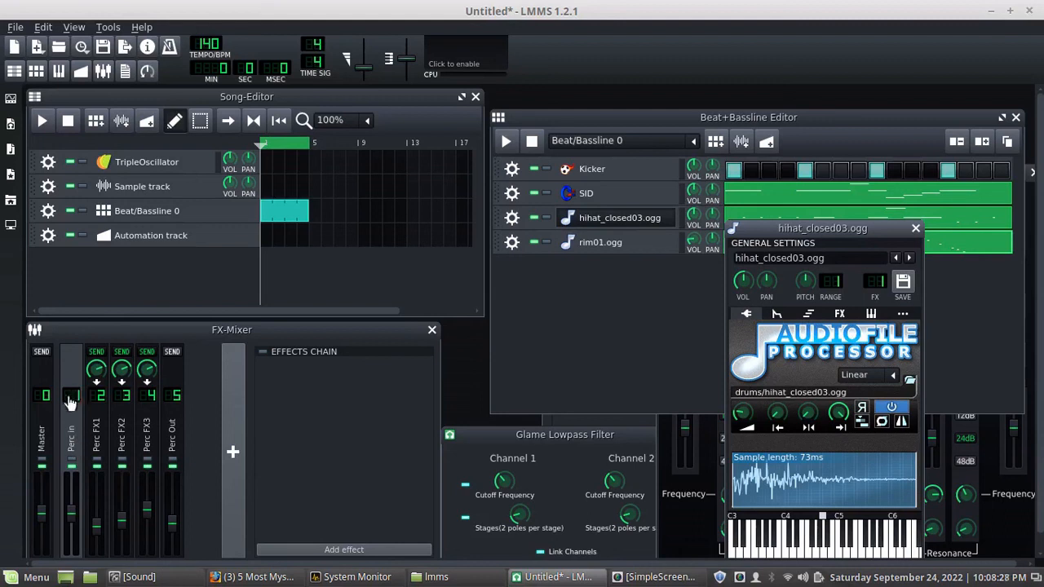
click(620, 243)
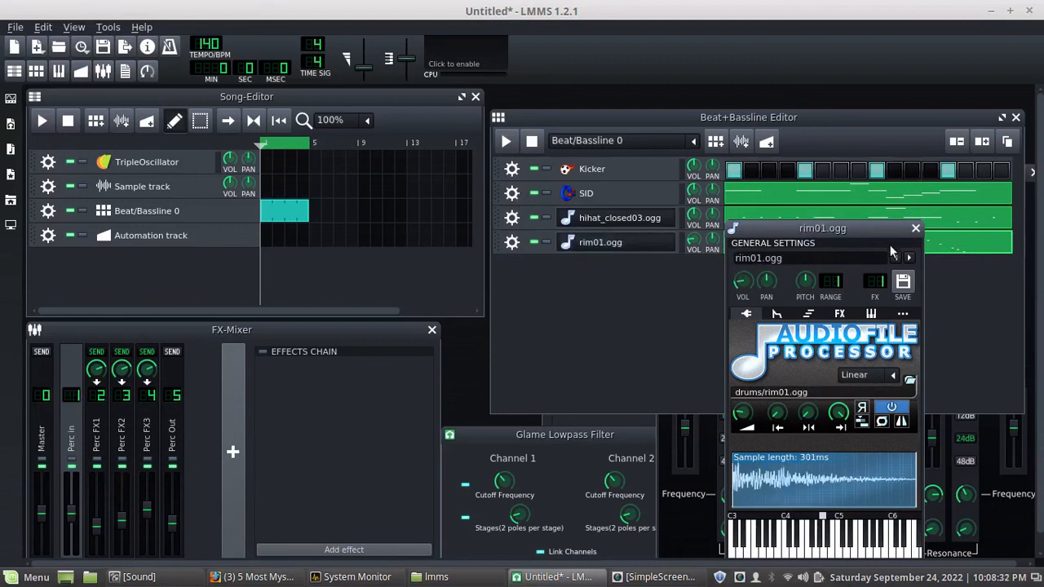
Examine the routing and effects chains from Perc In through Perc FX1, Perc FX2 and Perc FX3 to Perc Out.
click(71, 432)
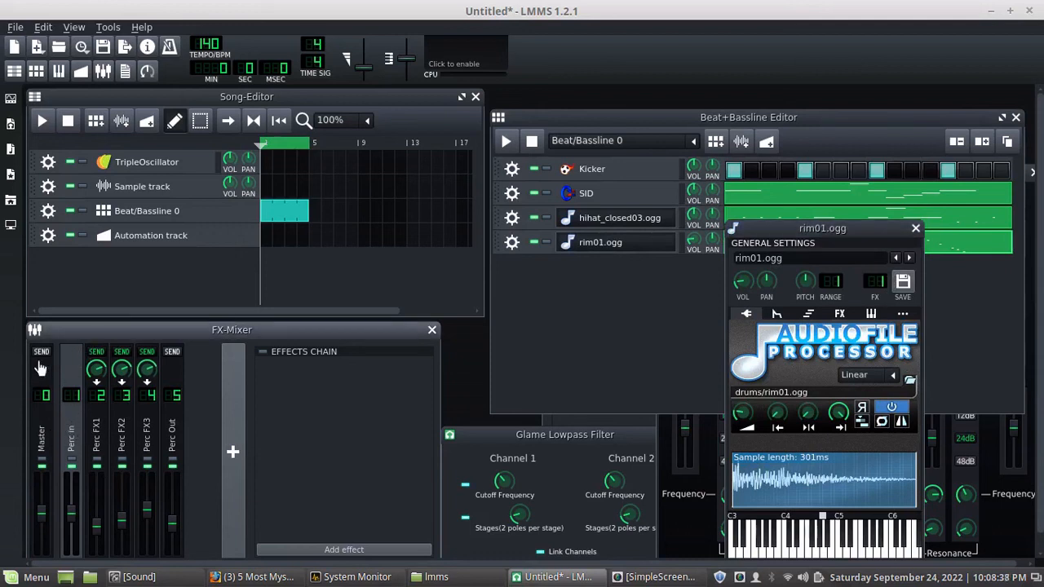
click(93, 429)
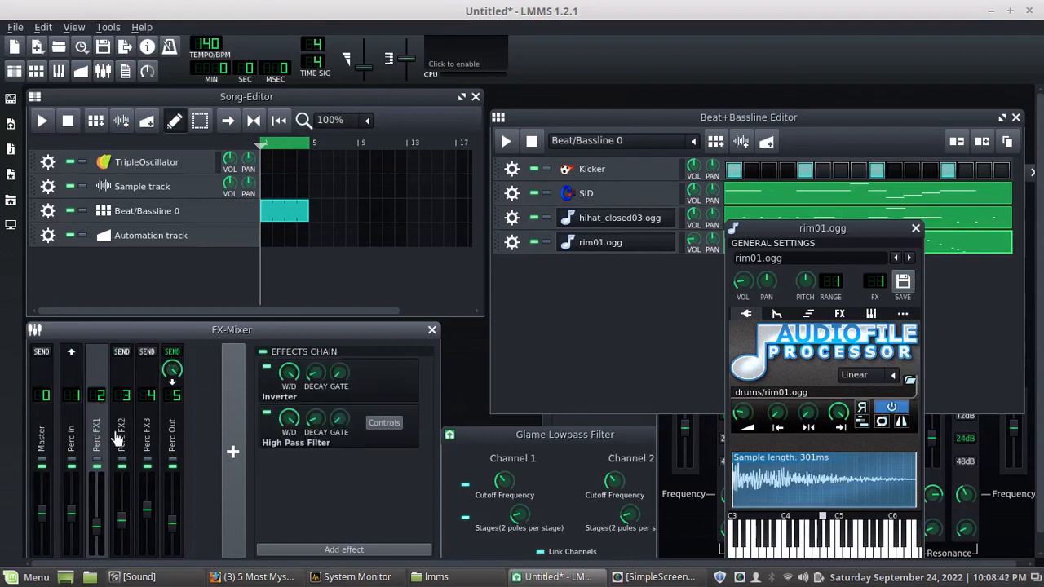
click(118, 438)
click(149, 445)
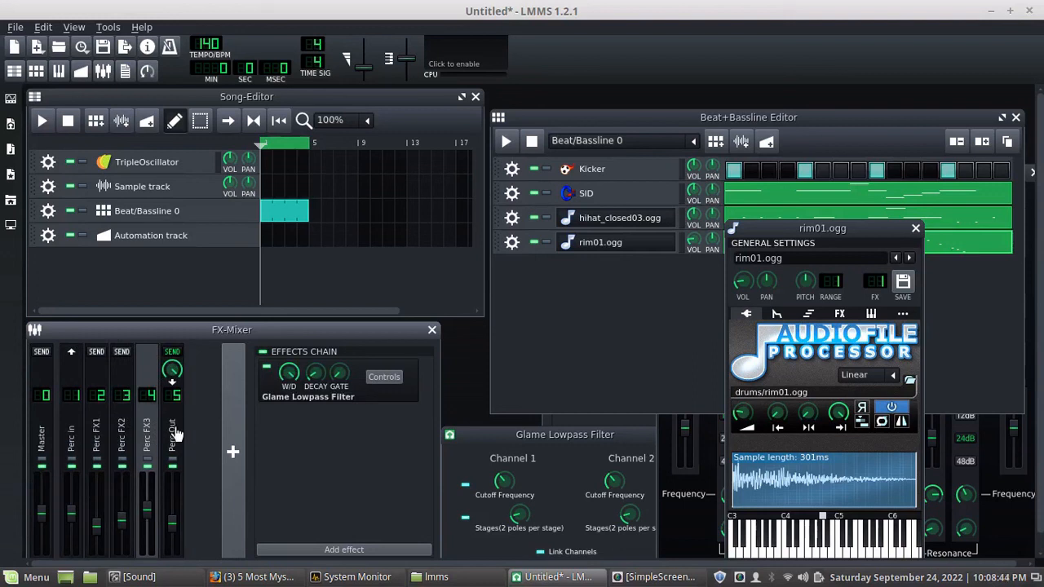
click(174, 444)
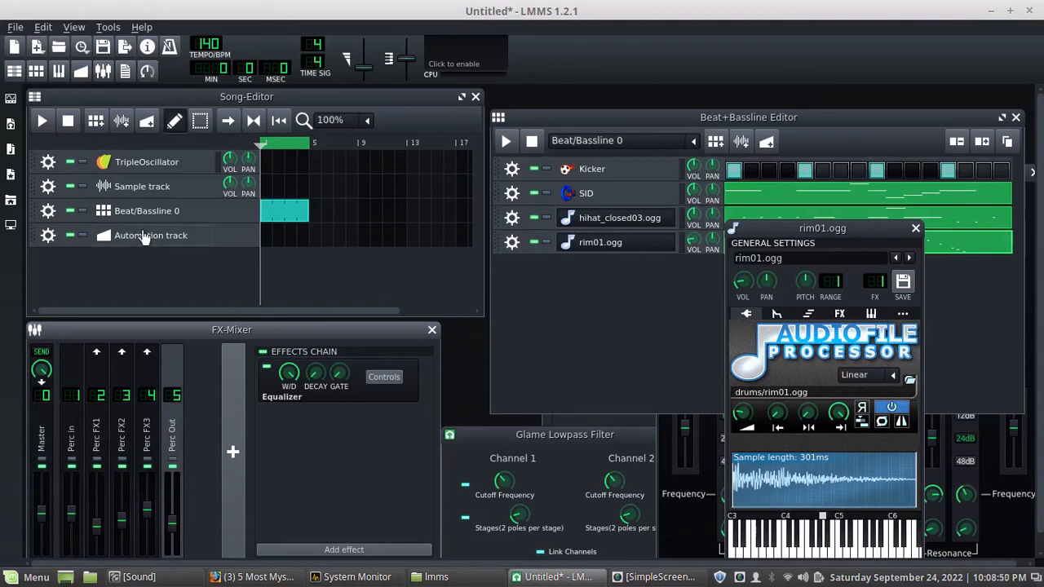
Play the song to hear the complete parallel percussion effects, then stop playback.
click(43, 124)
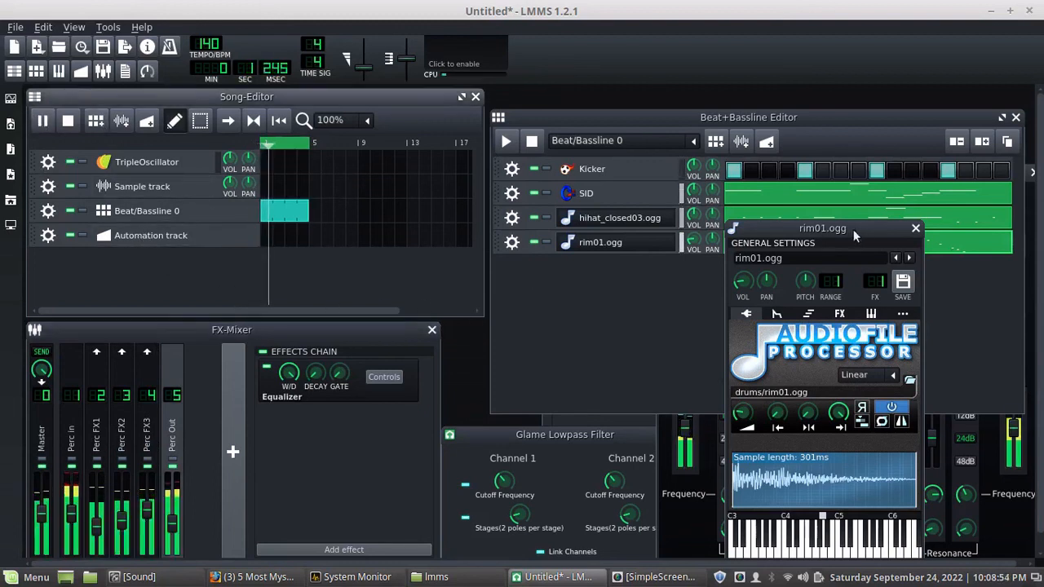
drag(826, 225, 827, 201)
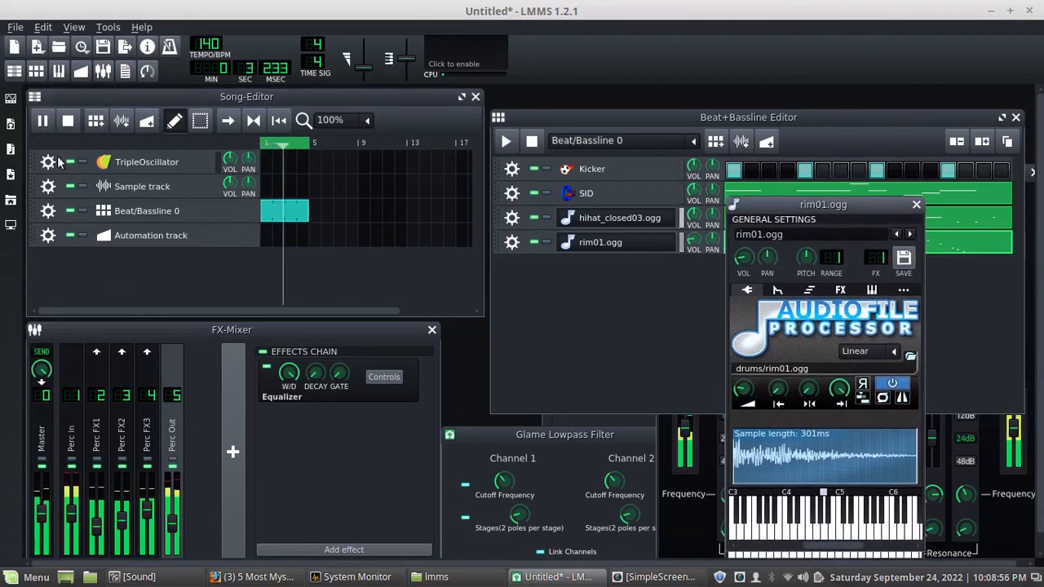
click(68, 120)
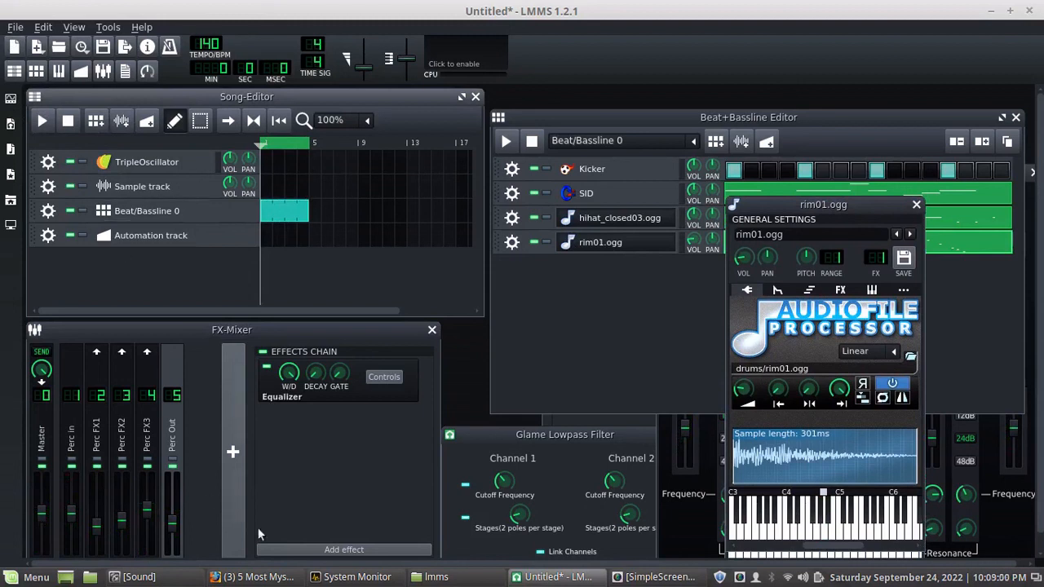
click(630, 578)
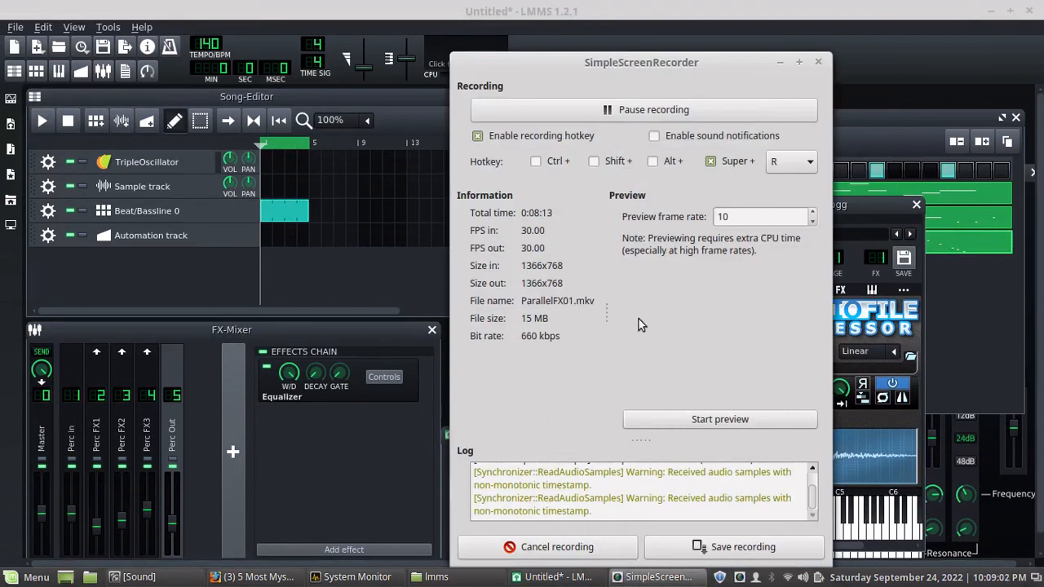